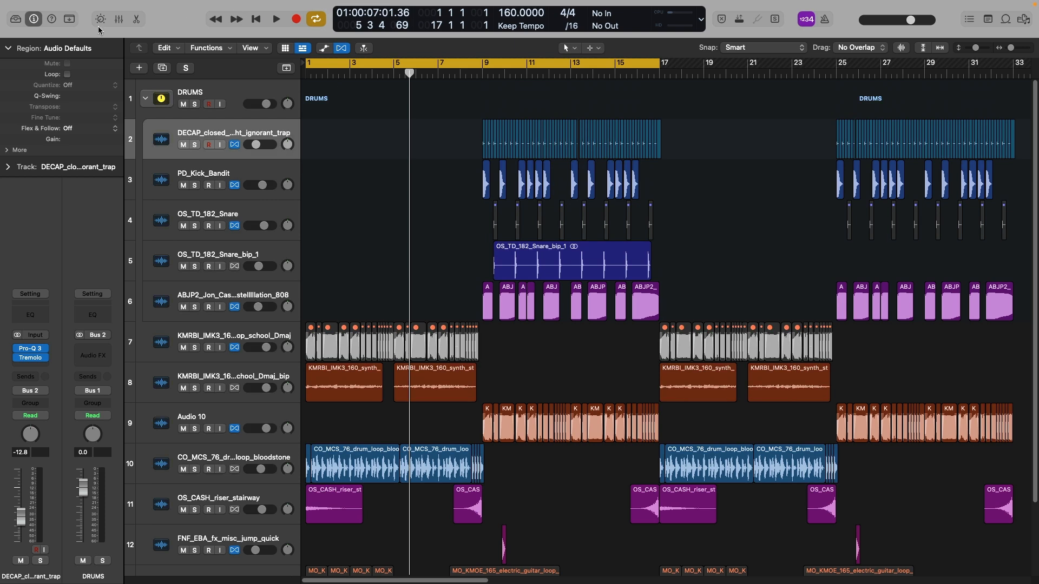
Hide the inspector and fit the whole arrangement into the tracks area.
left_click(33, 20)
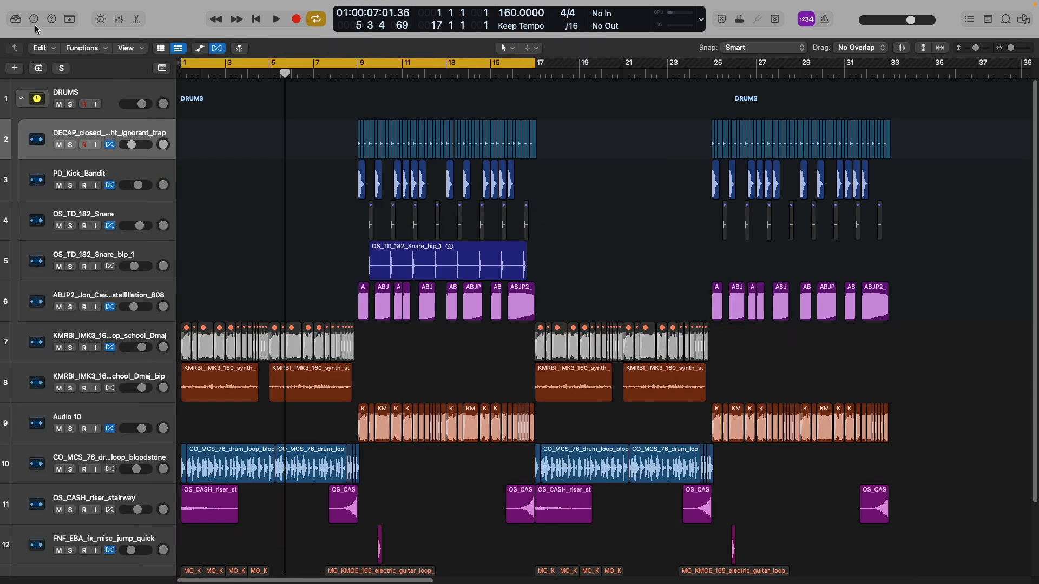
key("z")
key("z")
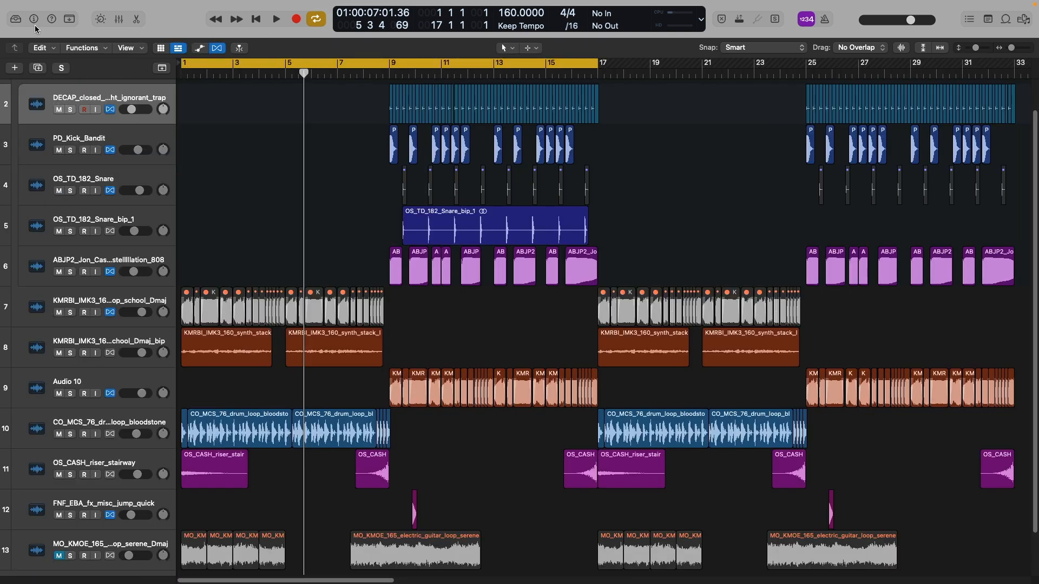
scroll(639, 398, "down", 2)
scroll(639, 398, "up", 4)
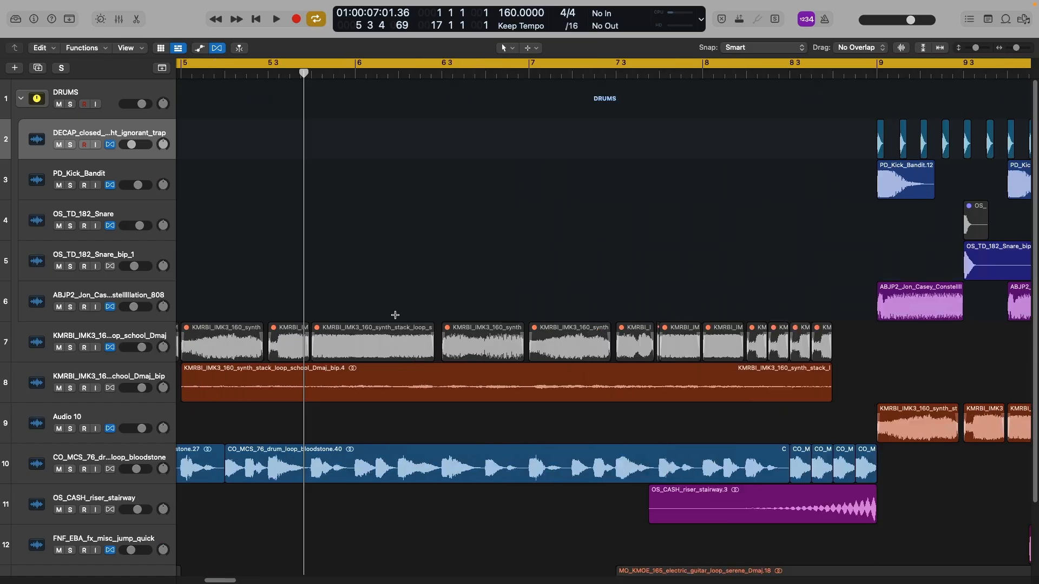
Zoom the tracks area out and in horizontally, and enlarge and reduce the track height vertically.
key("super+Left")
key("super+Left")
key("super+Left")
key("super+Left")
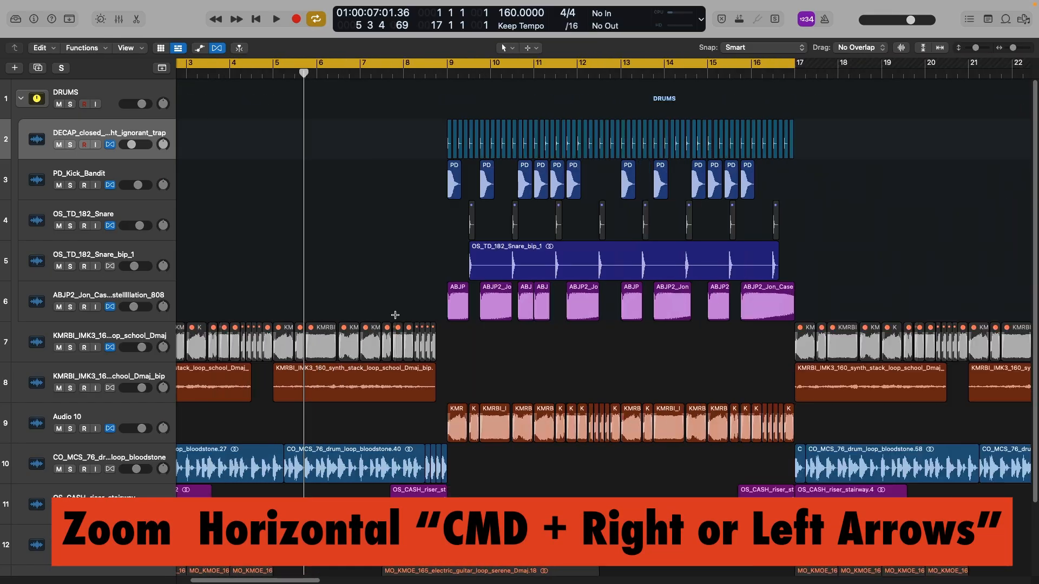
key("super+Right")
key("super+Right")
key("super+Down")
key("super+Down")
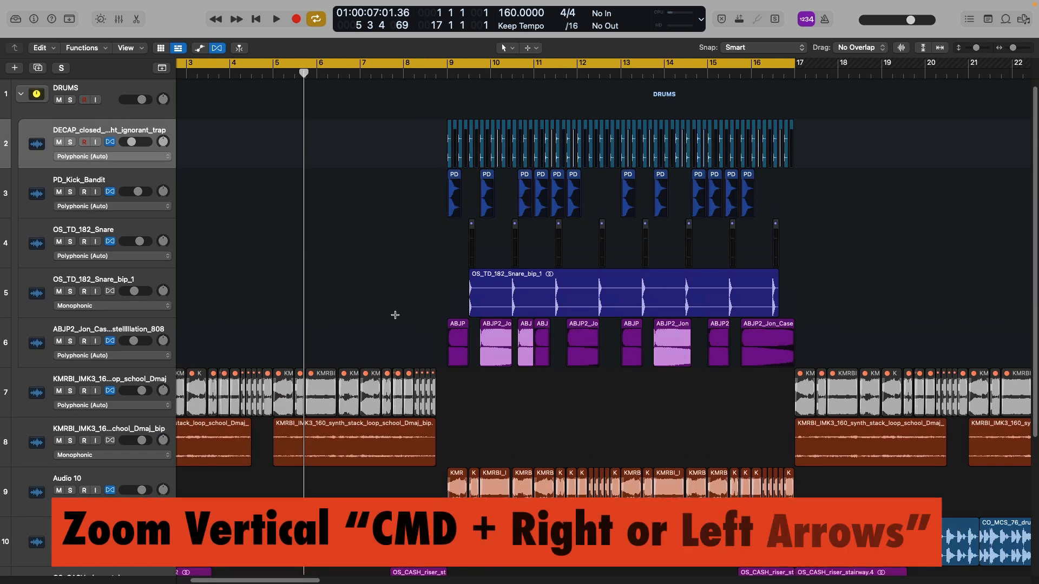
key("super+Up")
key("super+Up")
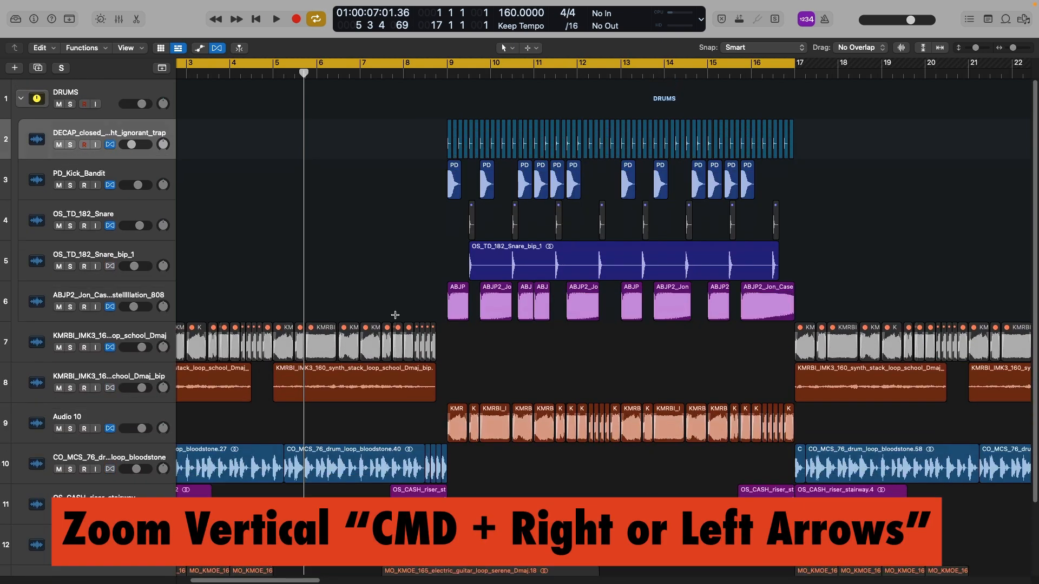
Magnify successive areas of the arrangement with the Zoom tool, return to the full view, and check the available secondary tools.
key("z")
key("z")
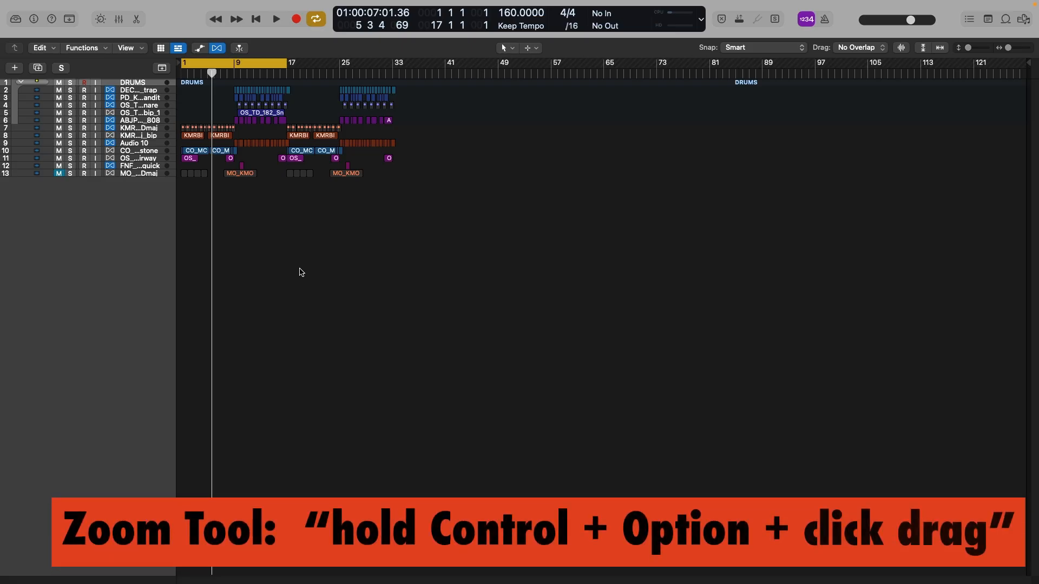
left_click_drag(258, 199, 172, 58)
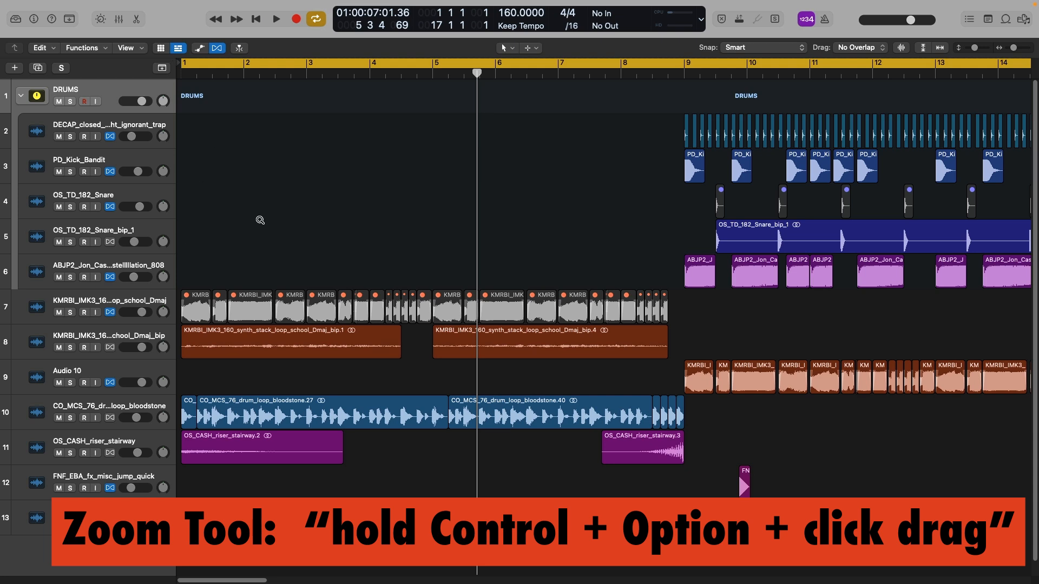
left_click_drag(354, 172, 255, 317)
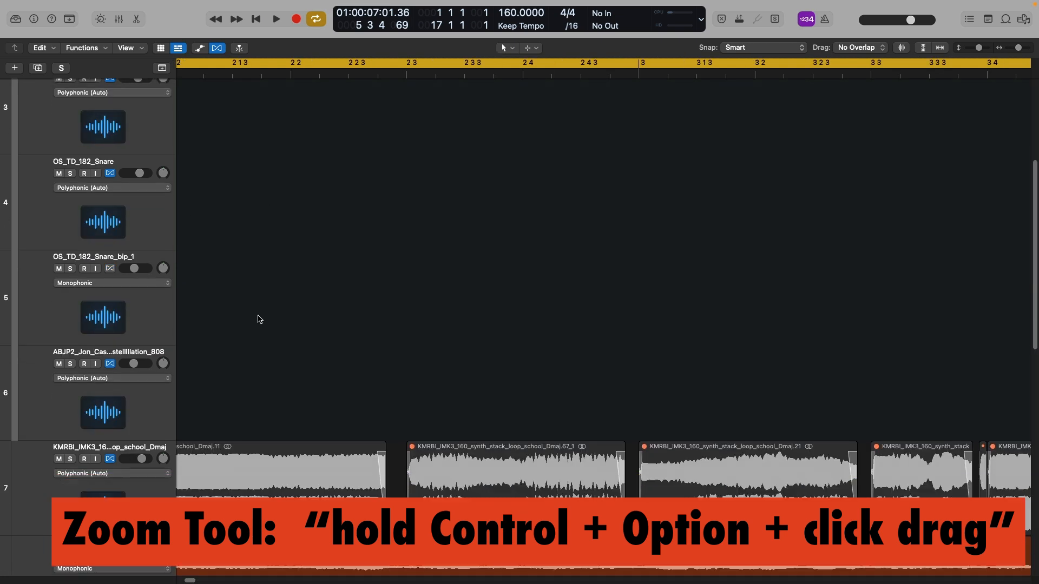
left_click_drag(344, 439, 259, 305)
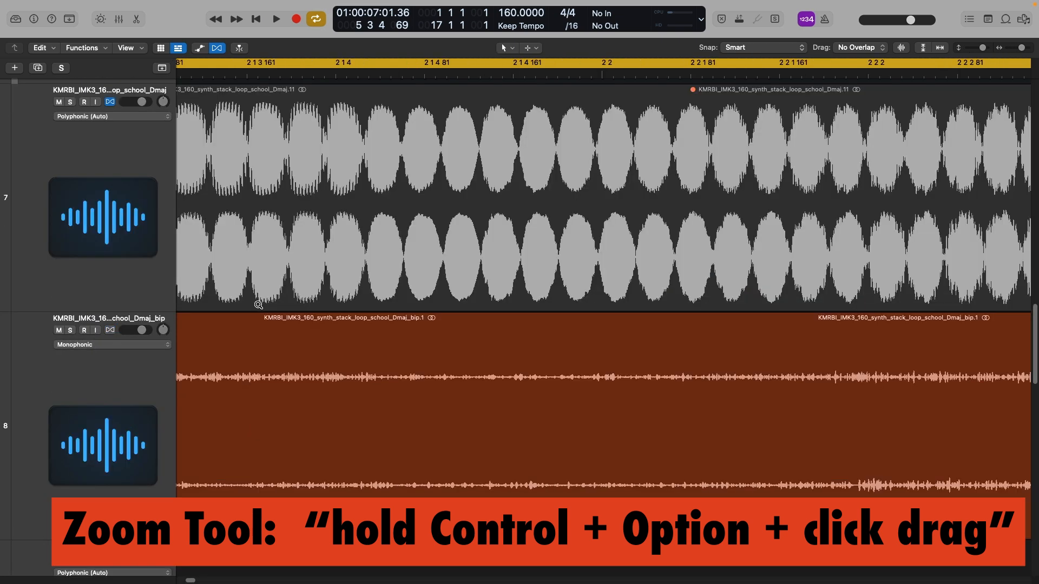
left_click(307, 368, "ctrl+alt")
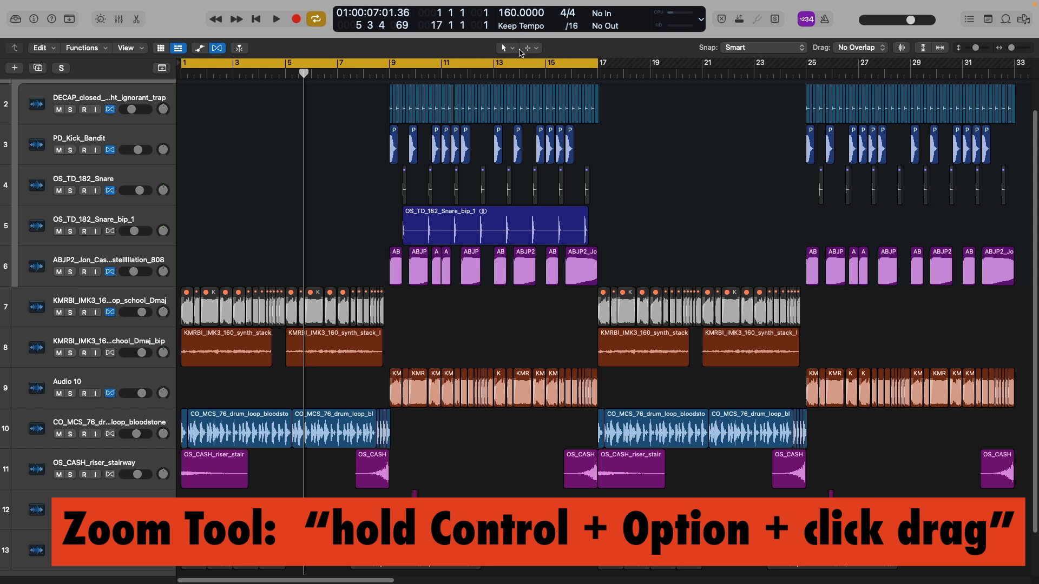
left_click(530, 48)
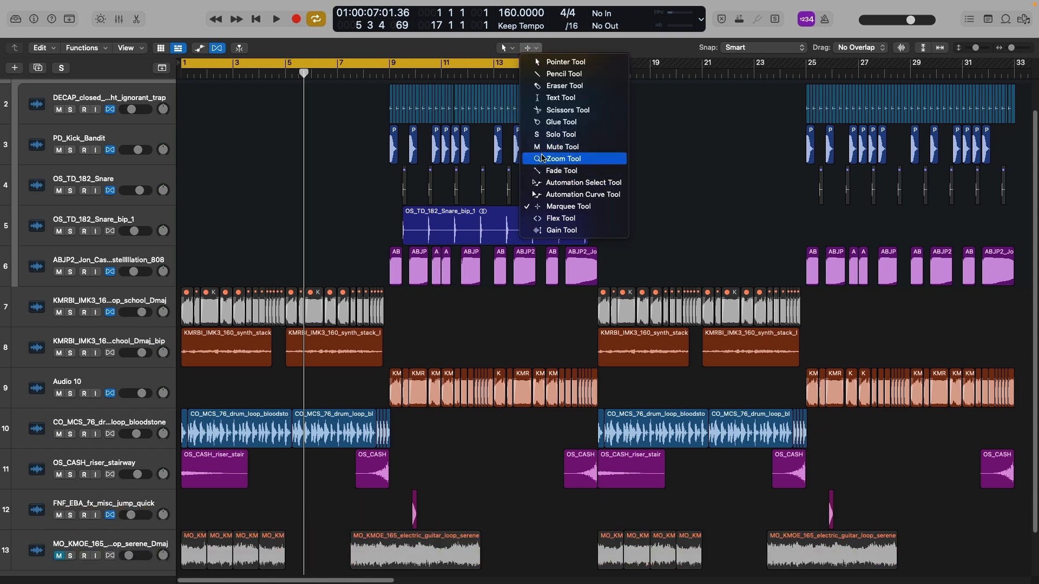
left_click(284, 183)
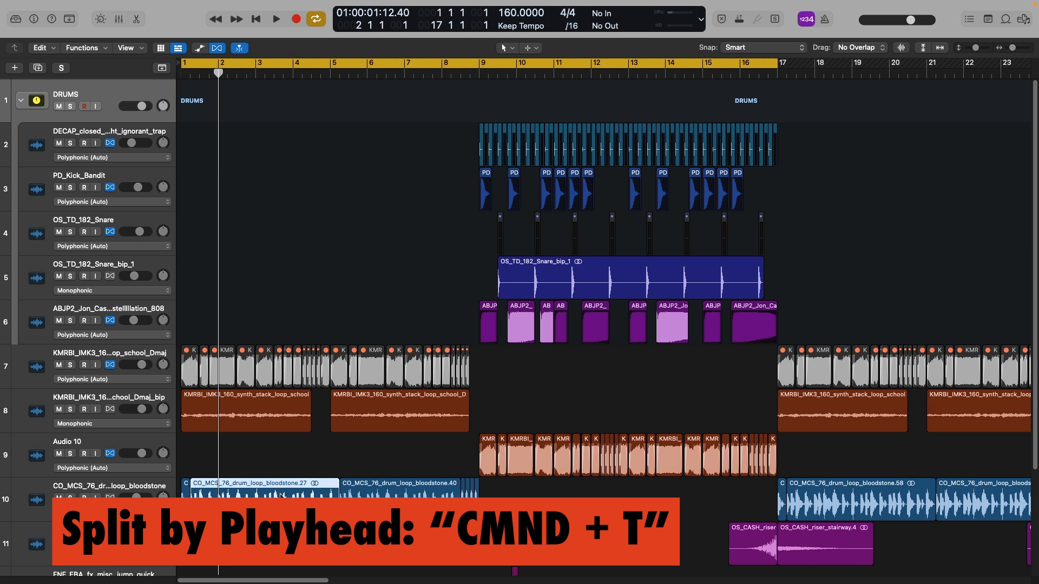
Zoom to the selected drum loop region on the CO_MCS_76 track and split it at the playhead on bar 2.
key("z")
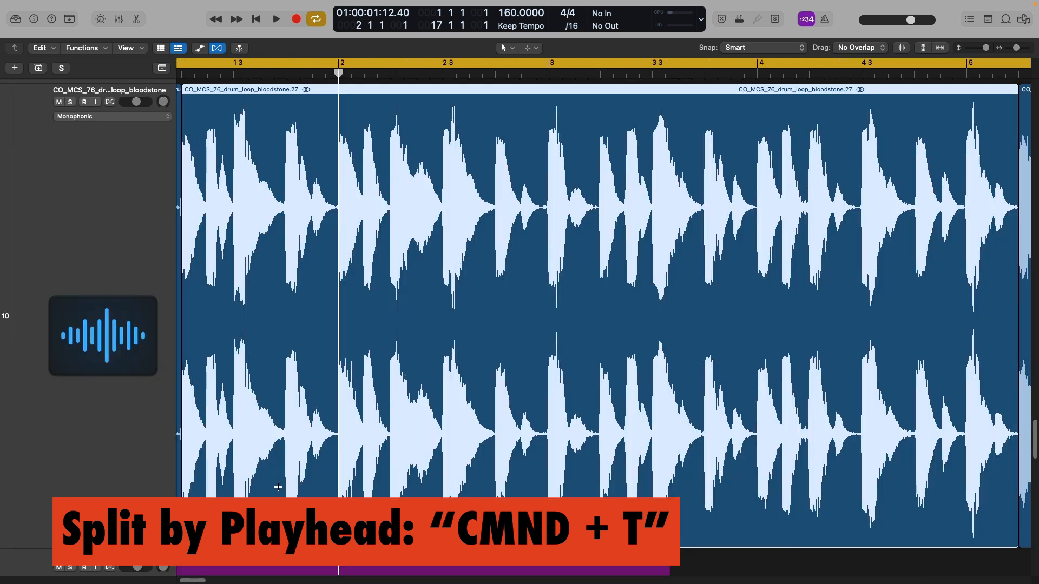
key("super+t")
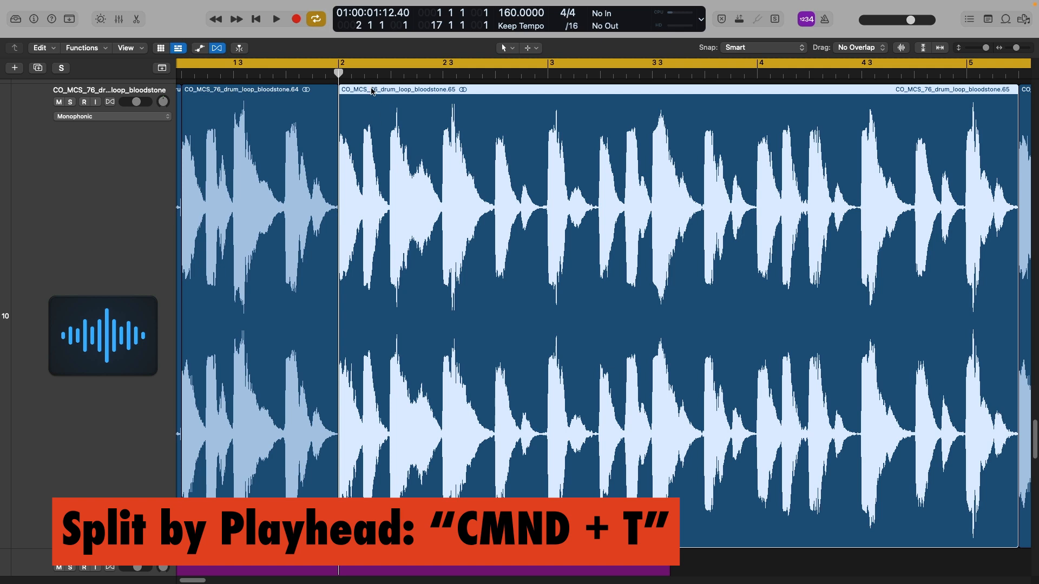
Try splitting the drum loop region near position 2 2 2, undo the split, and step the playhead back bar by bar.
left_click_drag(381, 72, 353, 75)
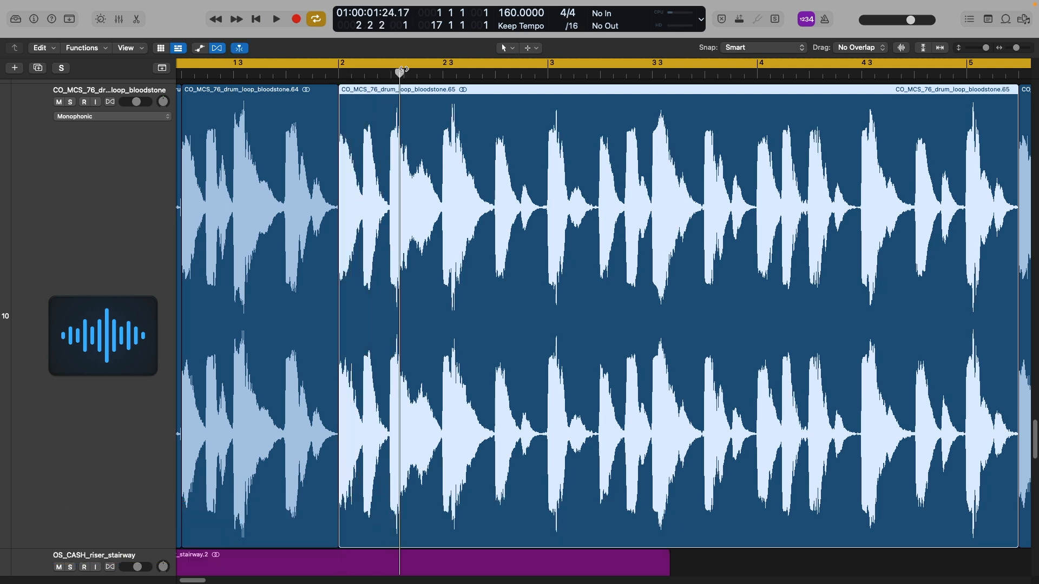
left_click_drag(401, 70, 404, 69)
key("super+t")
key("super+z")
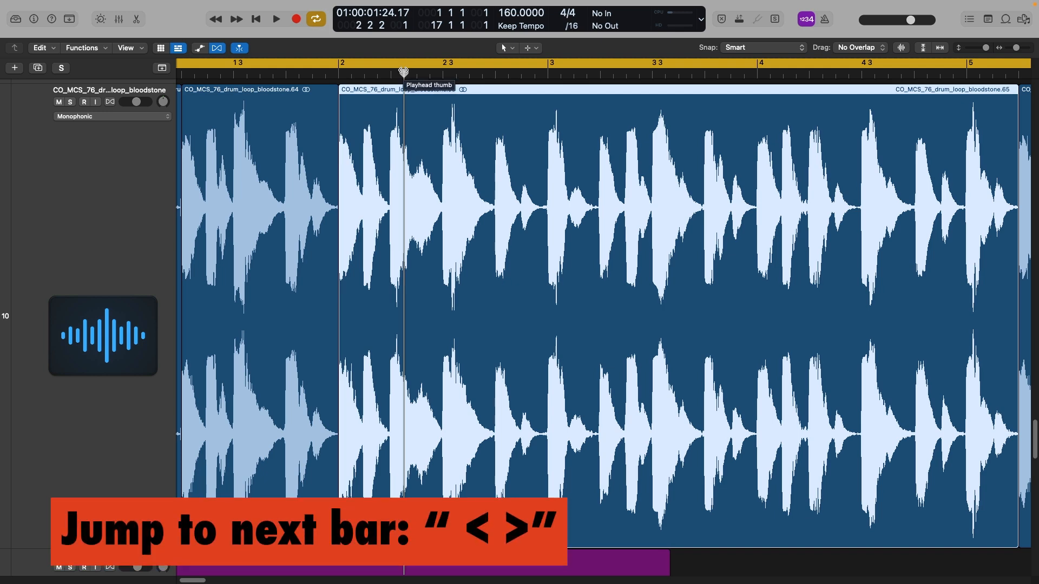
key("comma")
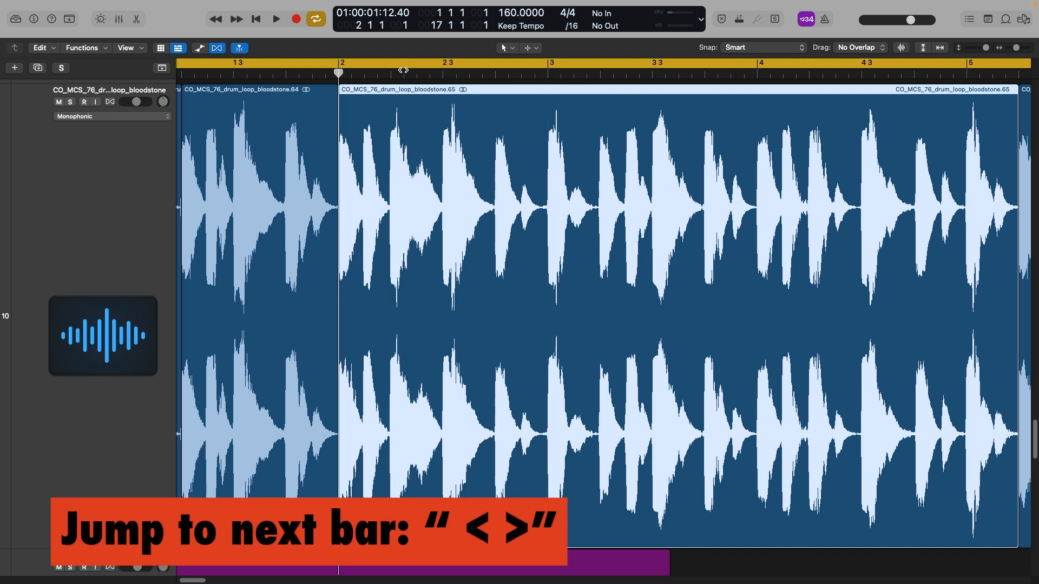
key("comma")
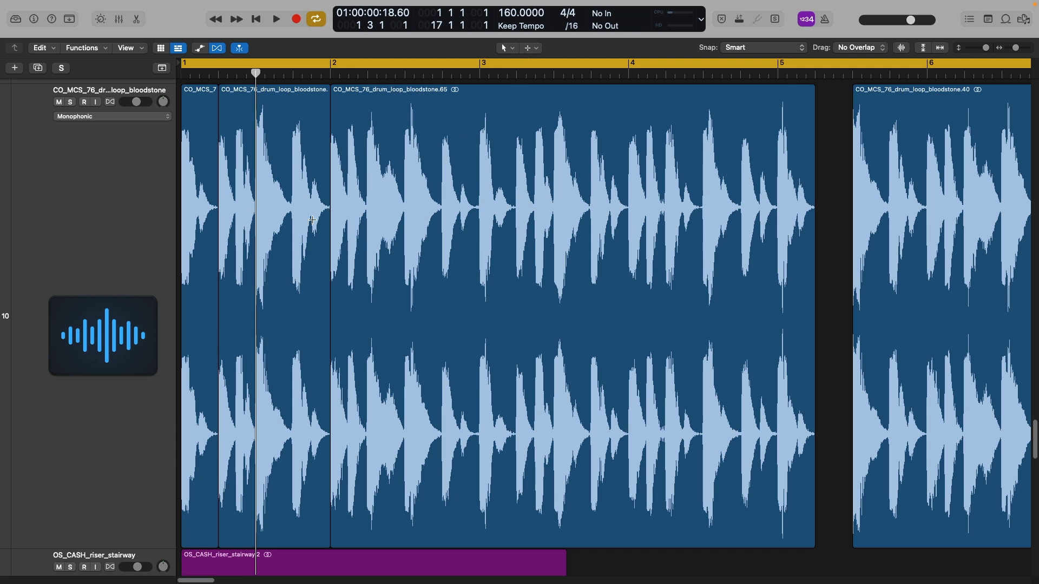
Cut out the drum hit at beat 3 of bar 1 with the Marquee tool, and undo the recent region edits.
left_click_drag(291, 198, 257, 194)
left_click(264, 202, "super")
left_click(272, 275)
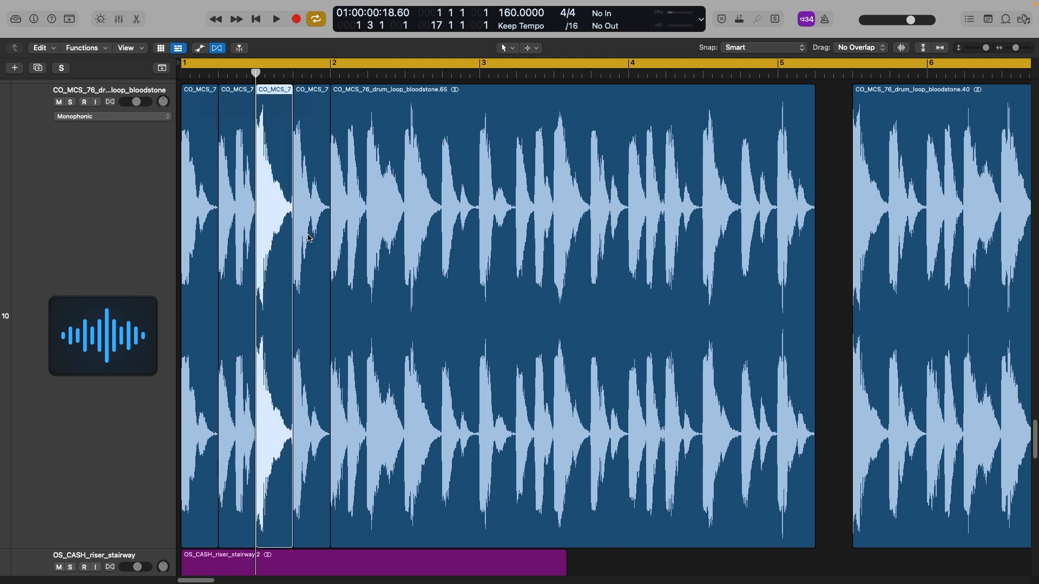
key("super+z")
key("super+z")
key("super+z")
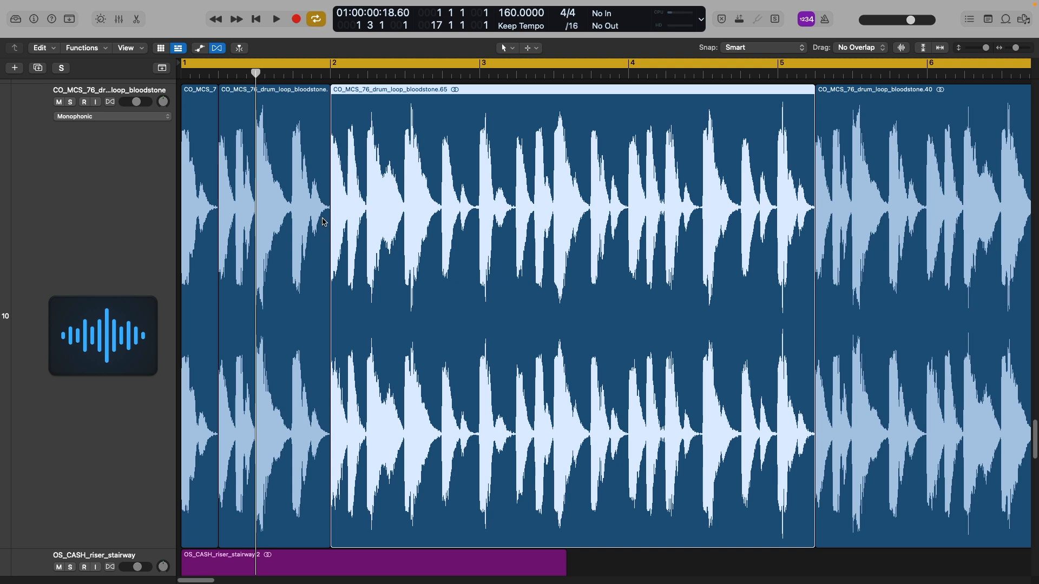
scroll(377, 196, "down", 12)
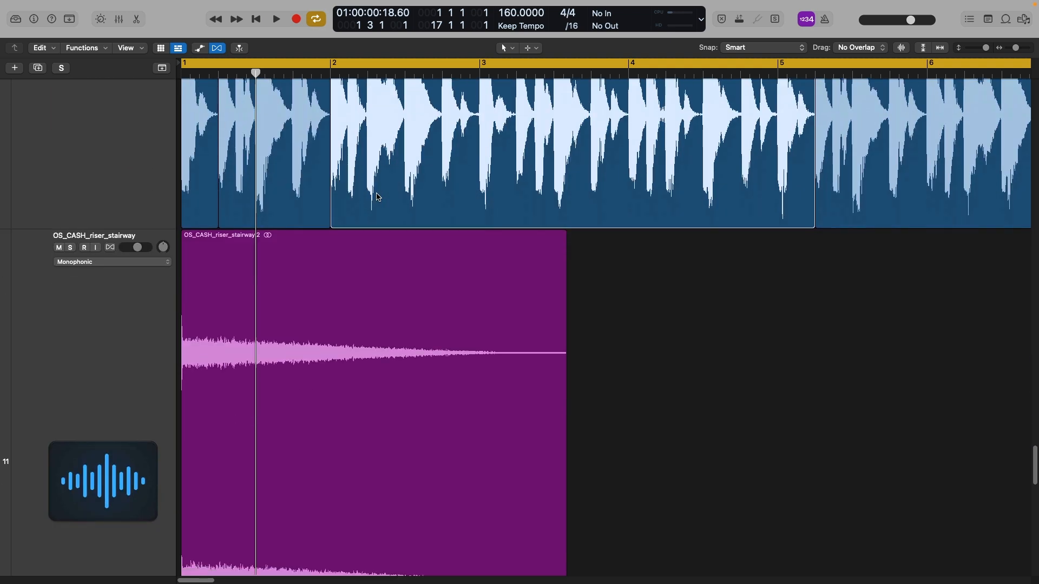
scroll(377, 194, "down", 3)
scroll(378, 194, "down", 5)
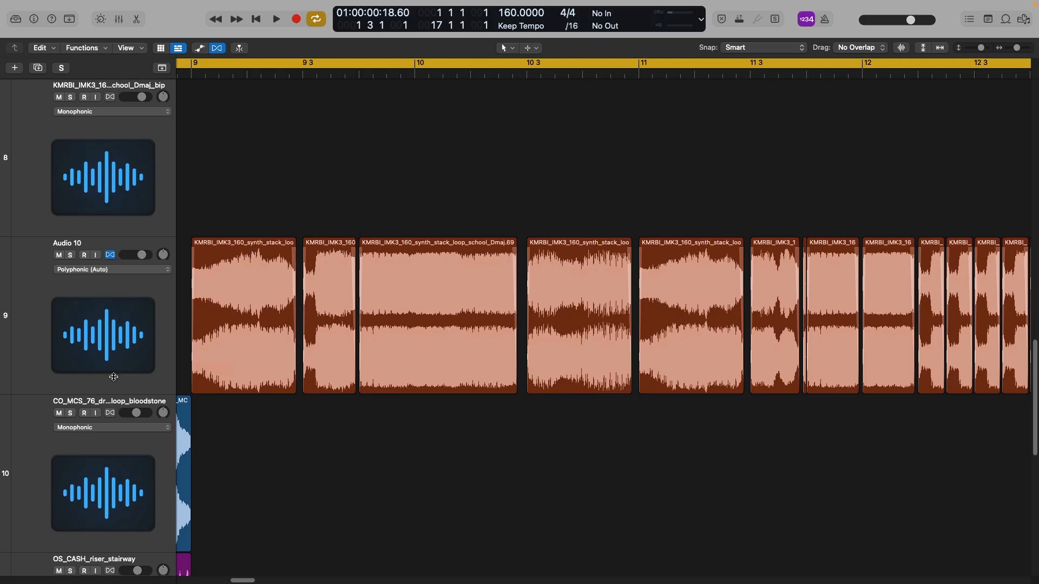
scroll(163, 493, "up", 5)
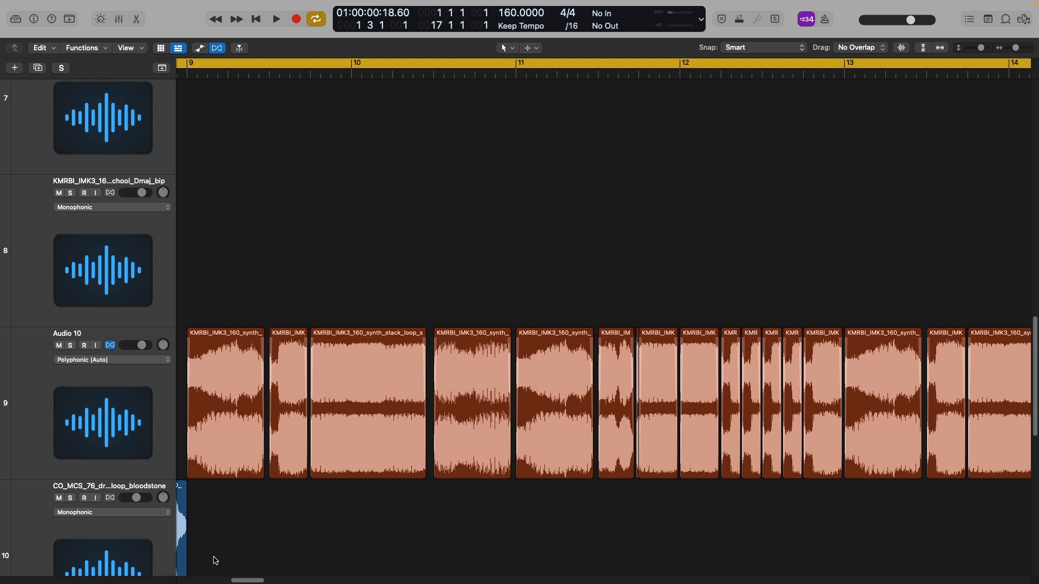
Cut the hits at beats 3 and 4 of bar 2 and beat 1 of bar 3 into separate regions using the Marquee tool.
key("z")
key("z")
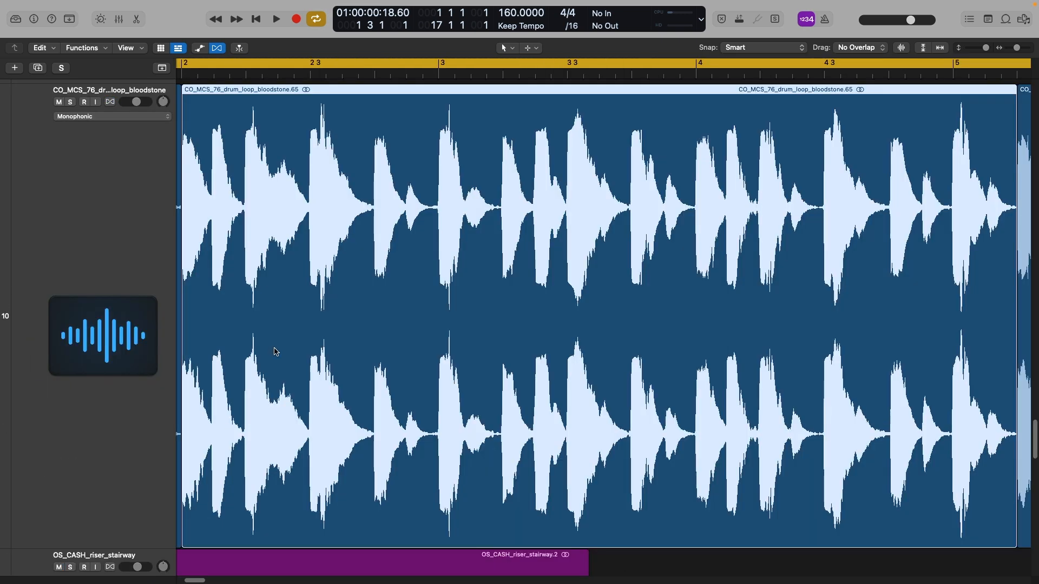
left_click_drag(313, 195, 370, 188)
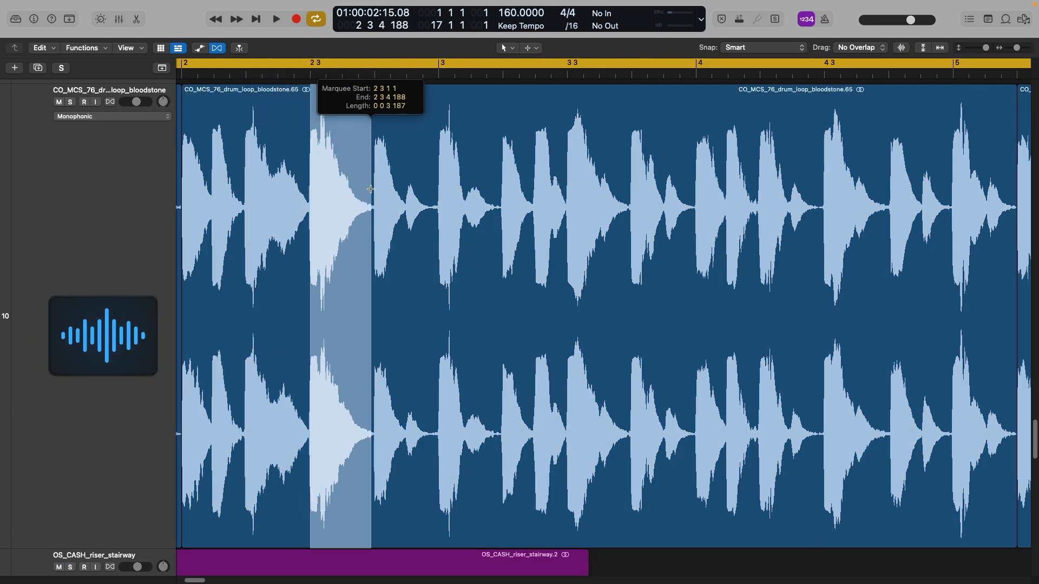
left_click(372, 193)
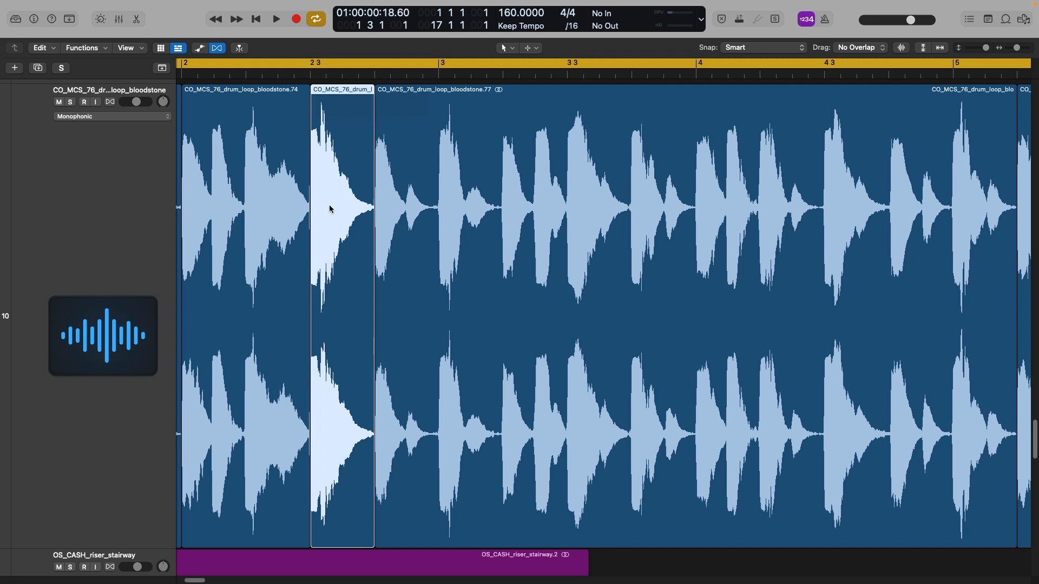
left_click_drag(437, 199, 376, 194)
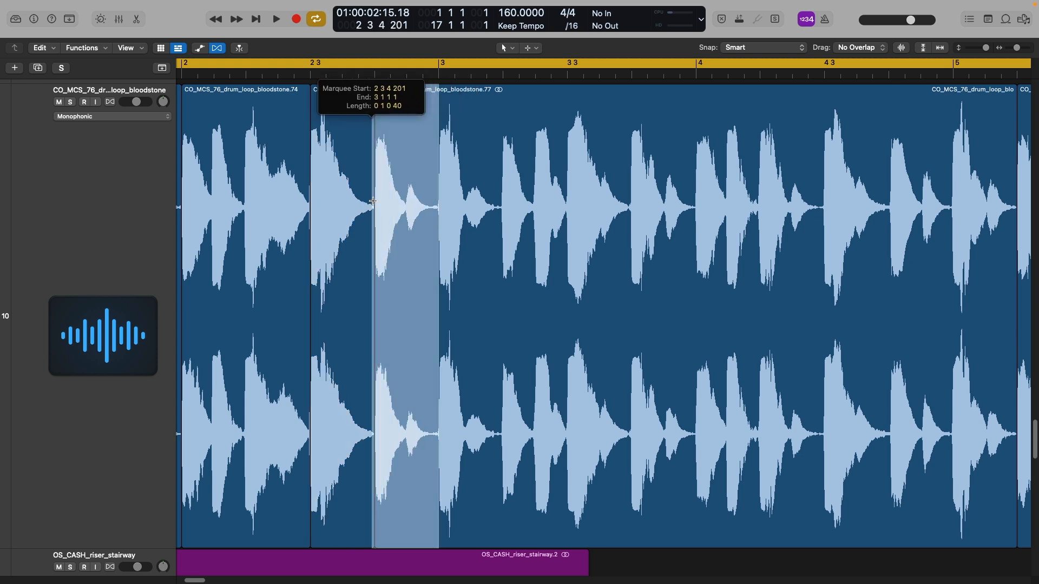
left_click(447, 194)
left_click_drag(500, 195, 359, 195)
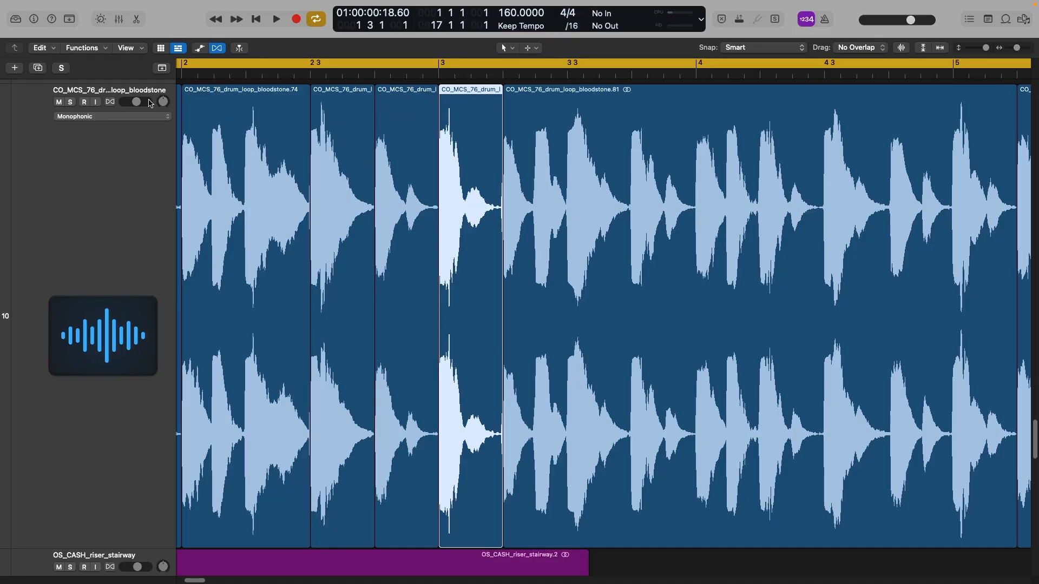
Solo the drum loop track, play back its slices, and select the slice at the start of bar 3.
left_click(72, 103)
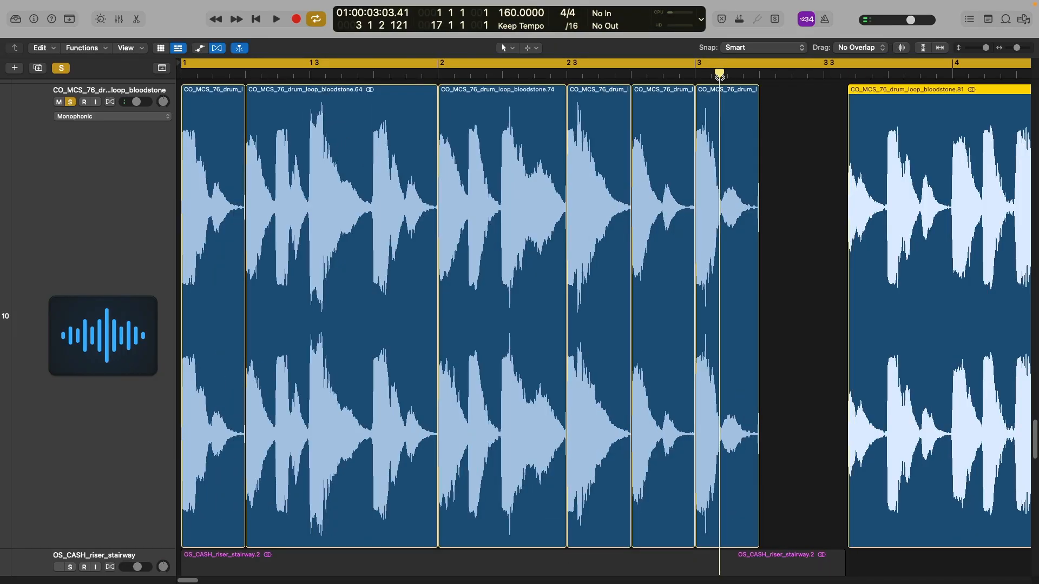
key("space")
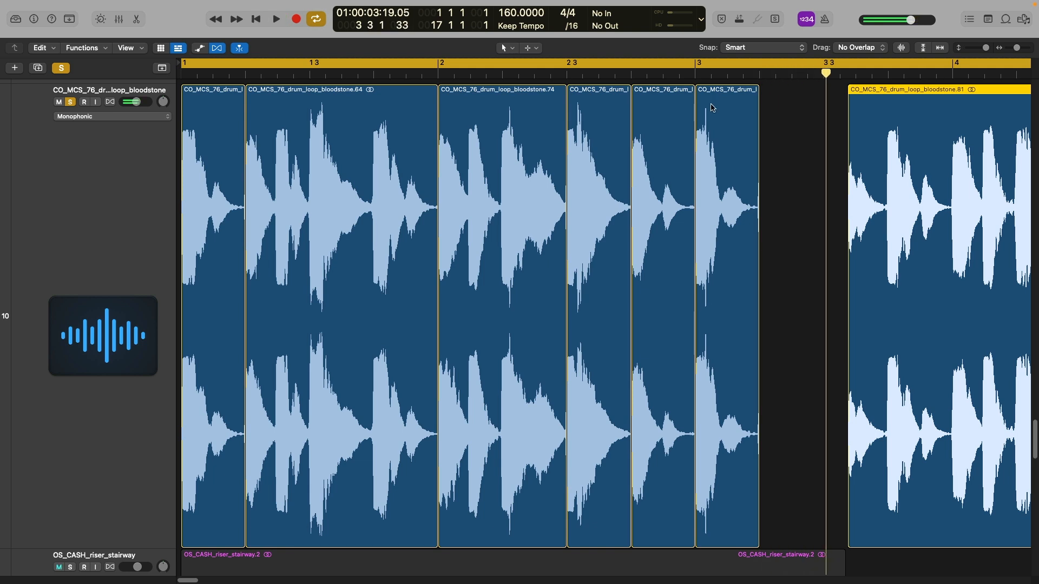
left_click(654, 90)
left_click(739, 221)
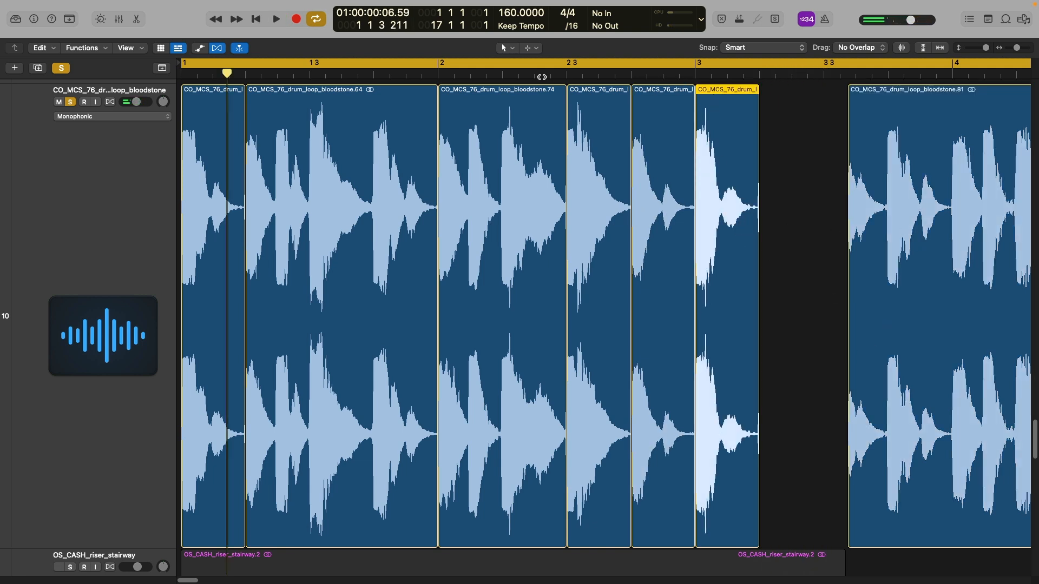
Change the secondary tool from the Marquee Tool to the Fade Tool.
left_click(531, 48)
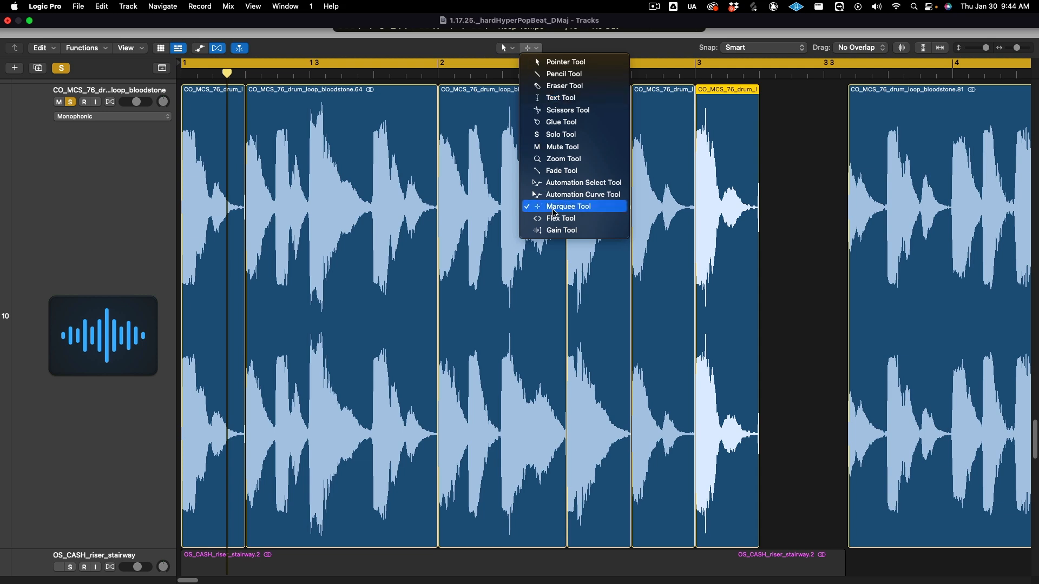
left_click(557, 171)
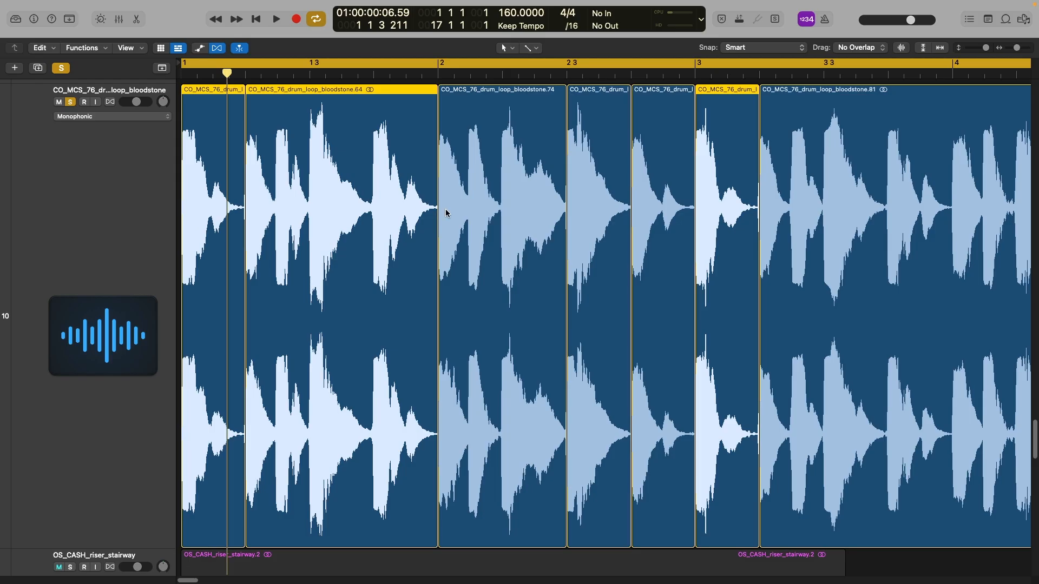
Select the first six drum loop slices and give them a fade-in of 5 and a fade-out through the region's additional parameters.
left_click(487, 204, "shift")
left_click(590, 200, "shift")
left_click(654, 187, "shift")
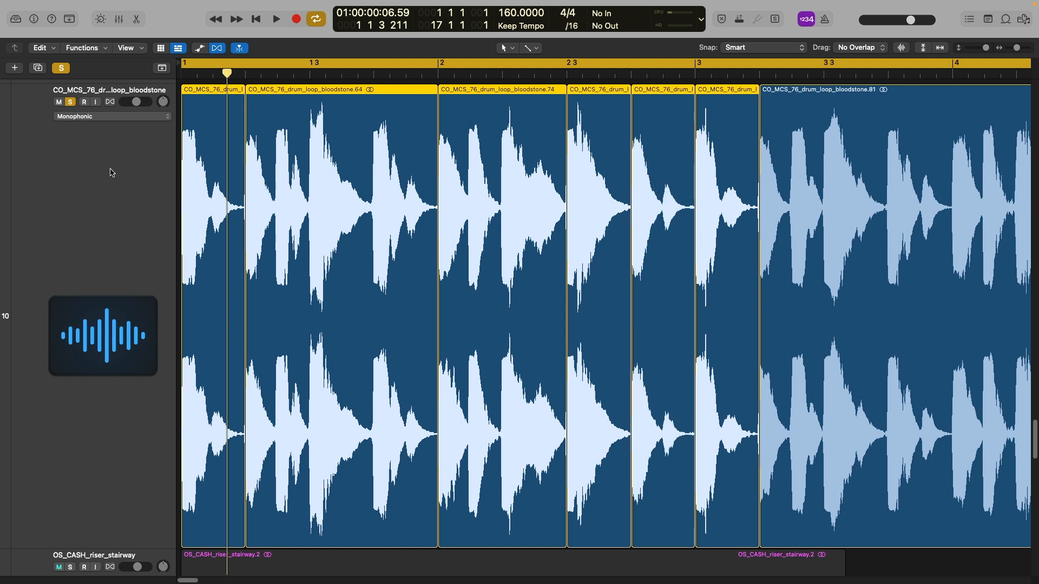
left_click(34, 20)
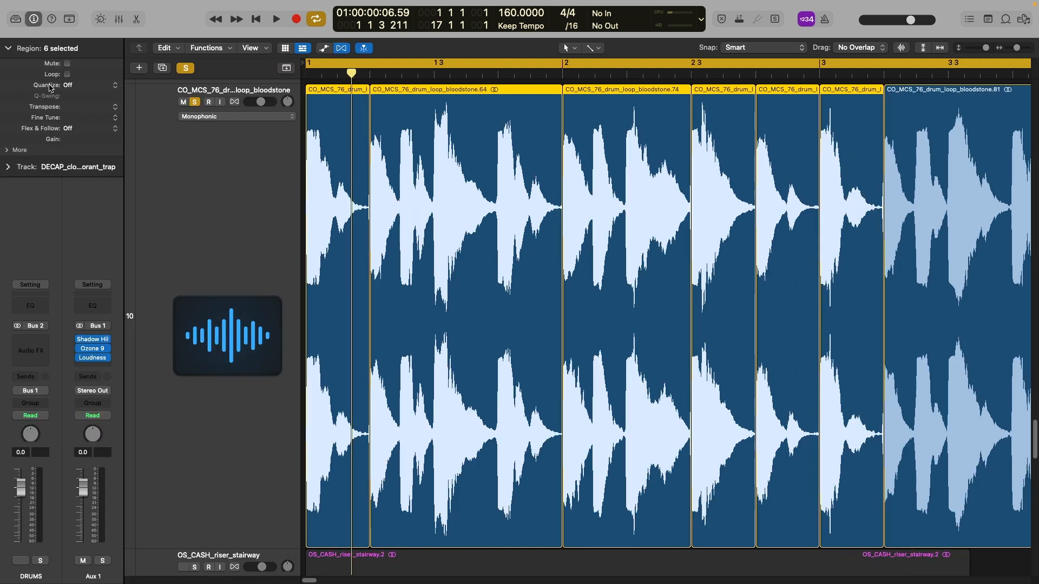
left_click(6, 153)
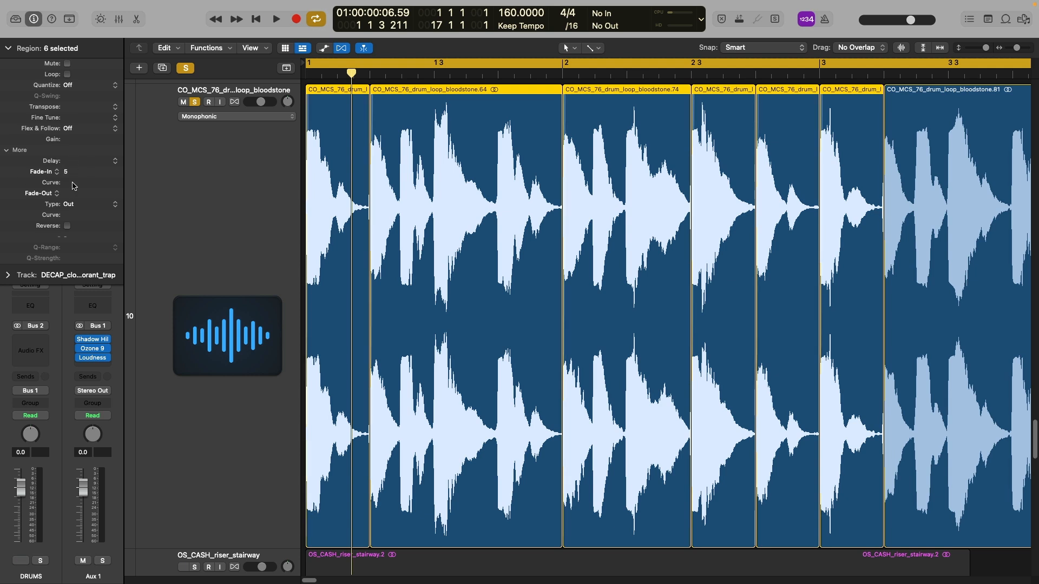
left_click_drag(71, 192, 71, 173)
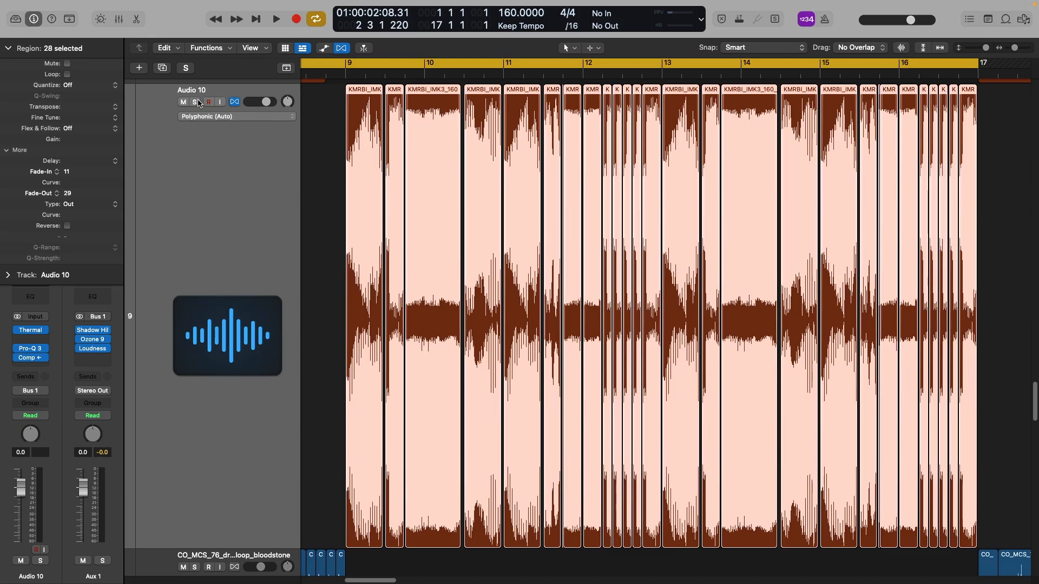
Solo the Audio 10 track, set the cycle range from bar 9 to bar 14 beat 4, and start playback.
left_click(196, 102)
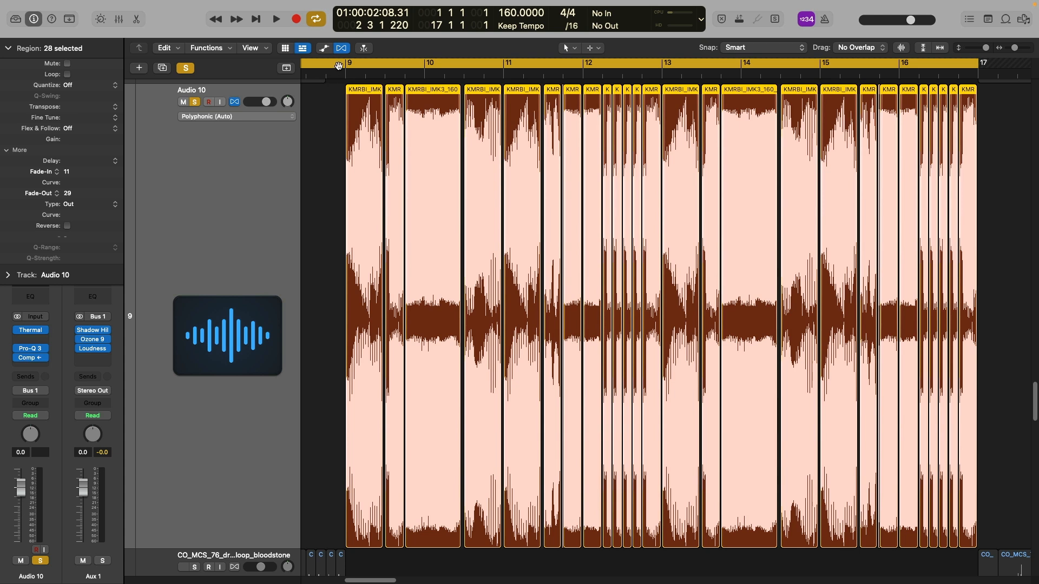
left_click_drag(338, 66, 798, 74)
key("space")
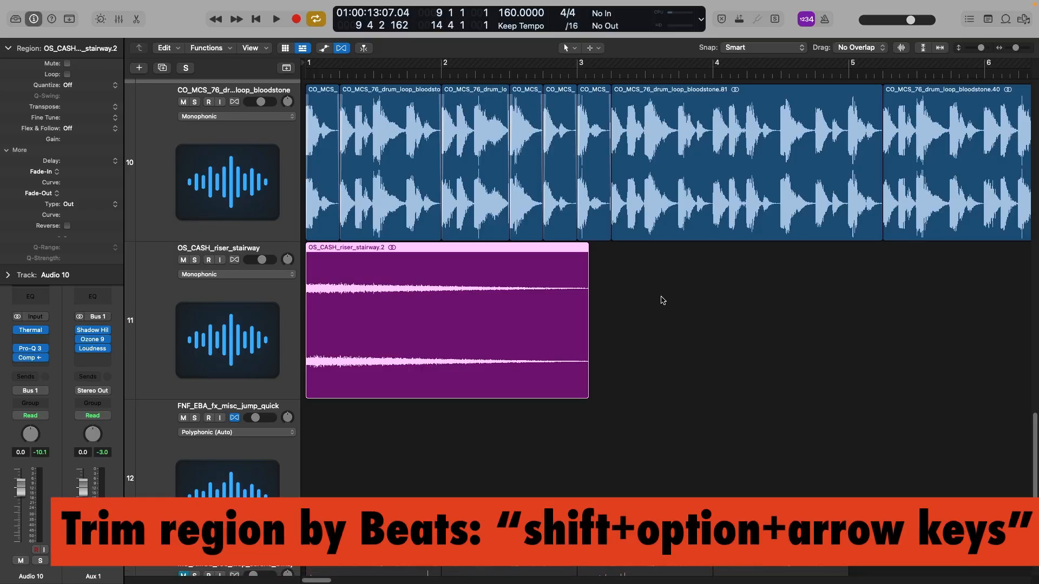
Trim and extend the end of the first OS_CASH_riser_stairway region repeatedly in one-beat steps, between bar 2 and just past bar 3.
key("shift+alt+Left")
key("shift+alt+Left")
key("shift+alt+Left")
key("shift+alt+Left")
key("shift+alt+Left")
key("shift+alt+Left")
key("shift+alt+Left")
key("shift+alt+Left")
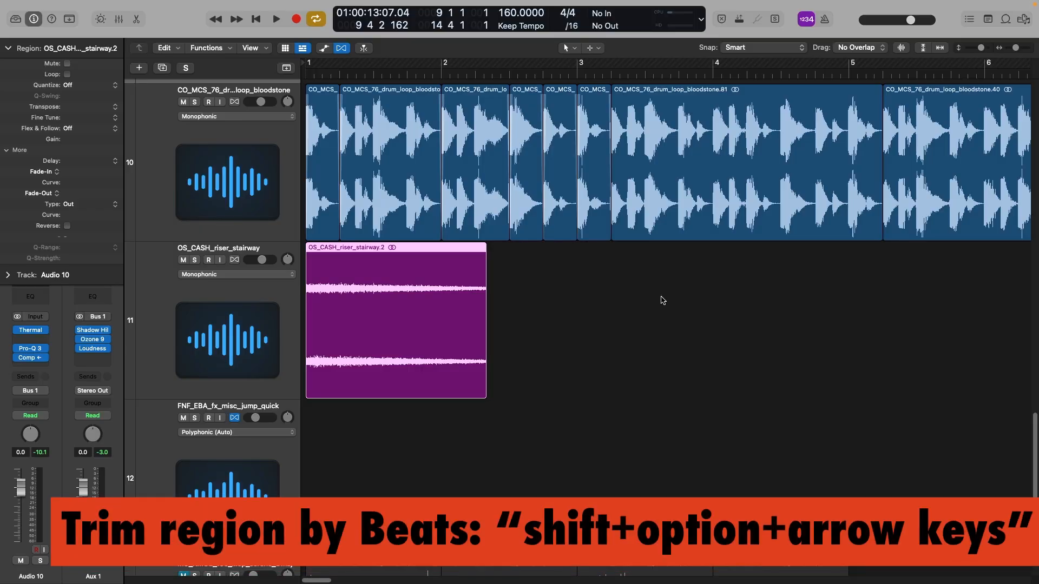
key("shift+alt+Right")
key("shift+alt+Right")
key("shift+alt+Right")
key("shift+alt+Right")
key("shift+alt+Right")
key("shift+alt+Right")
key("shift+alt+Right")
key("shift+alt+Right")
key("shift+alt+Right")
key("shift+alt+Right")
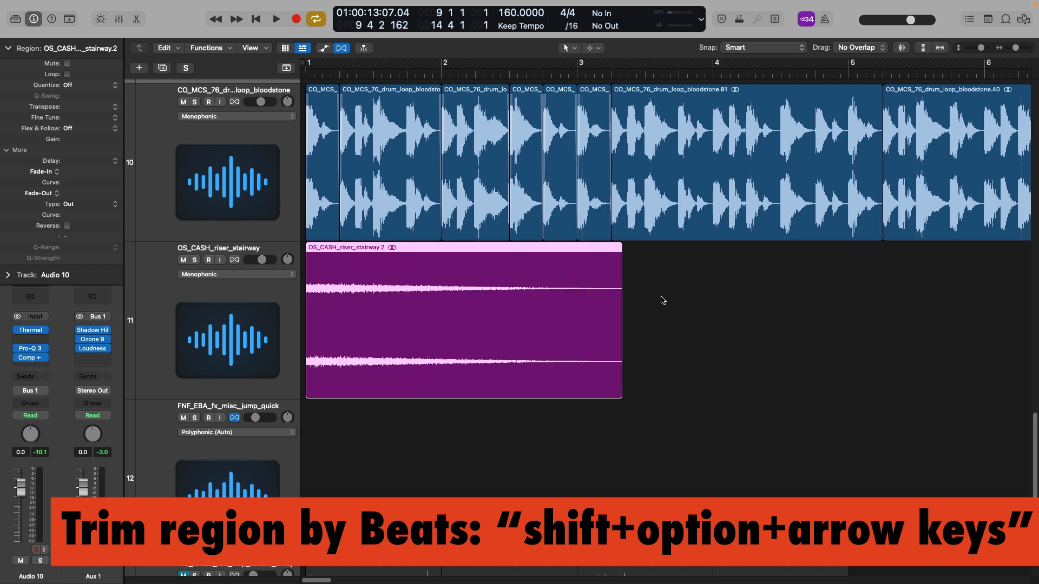
key("shift+alt+Left")
key("shift+alt+Left")
key("shift+alt+Left")
key("shift+alt+Left")
key("shift+alt+Left")
key("shift+alt+Left")
key("shift+alt+Left")
key("shift+alt+Left")
key("shift+alt+Right")
key("shift+alt+Right")
key("shift+alt+Right")
key("shift+alt+Right")
key("shift+alt+Right")
key("shift+alt+Right")
key("shift+alt+Right")
key("shift+alt+Right")
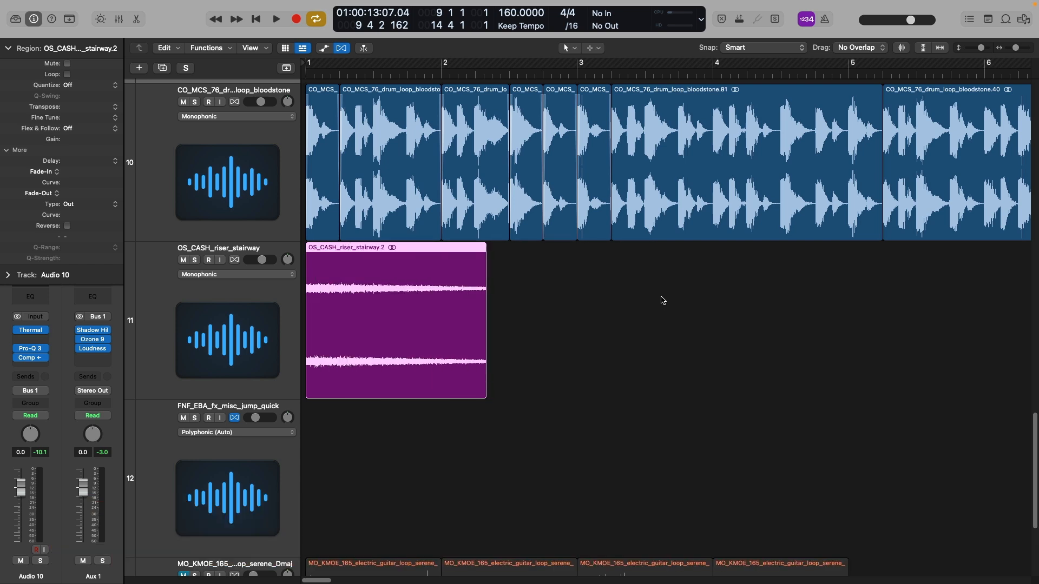
key("shift+alt+Left")
key("shift+alt+Left")
key("shift+alt+Left")
key("shift+alt+Left")
key("shift+alt+Right")
key("shift+alt+Right")
key("shift+alt+Right")
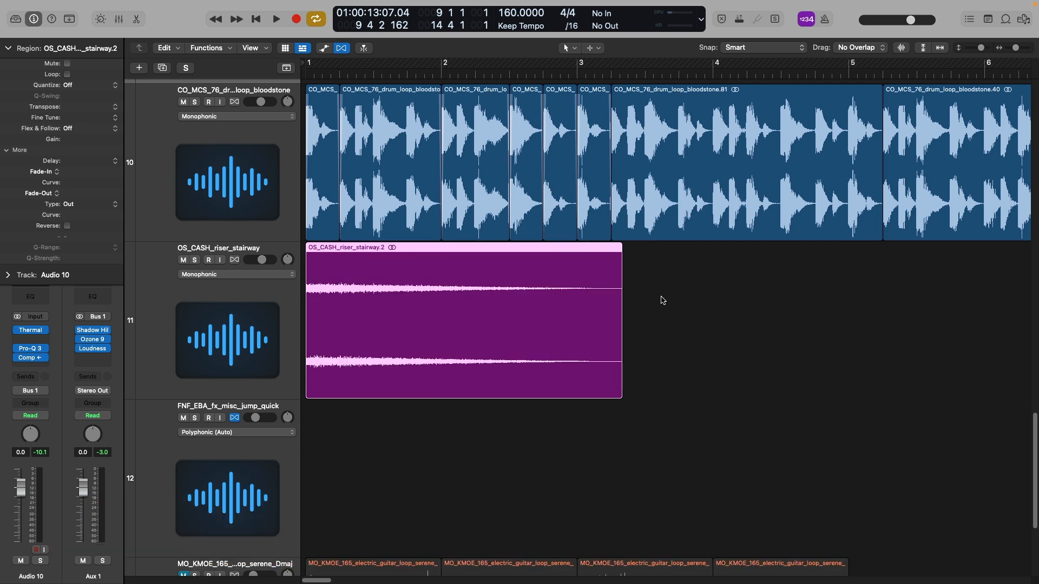
key("shift+alt+Left")
key("shift+alt+Left")
key("shift+alt+Right")
key("shift+alt+Left")
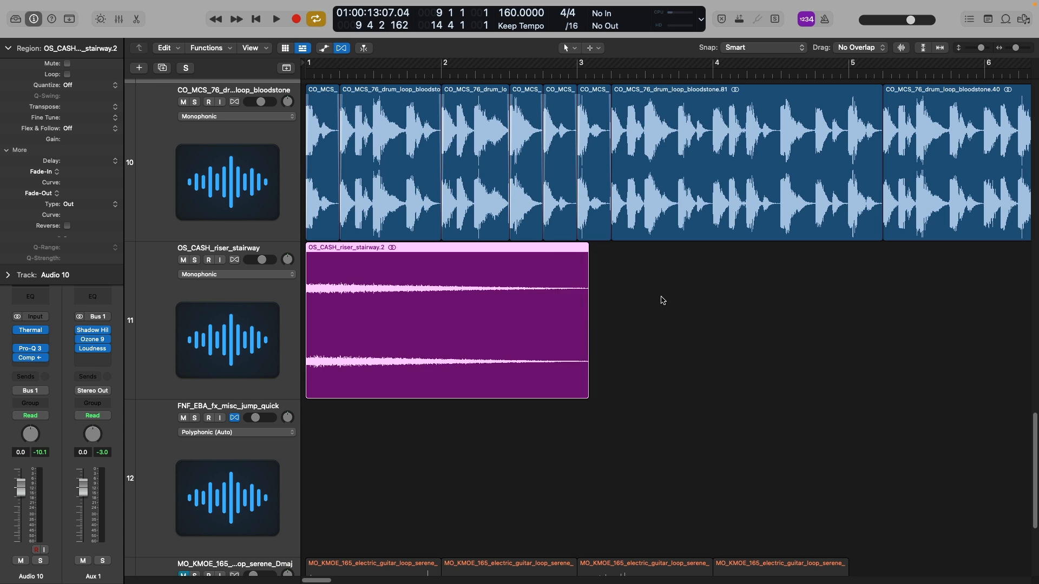
Move the first OS_CASH_riser_stairway region forward and backward along the timeline in one-beat steps.
key("super+z")
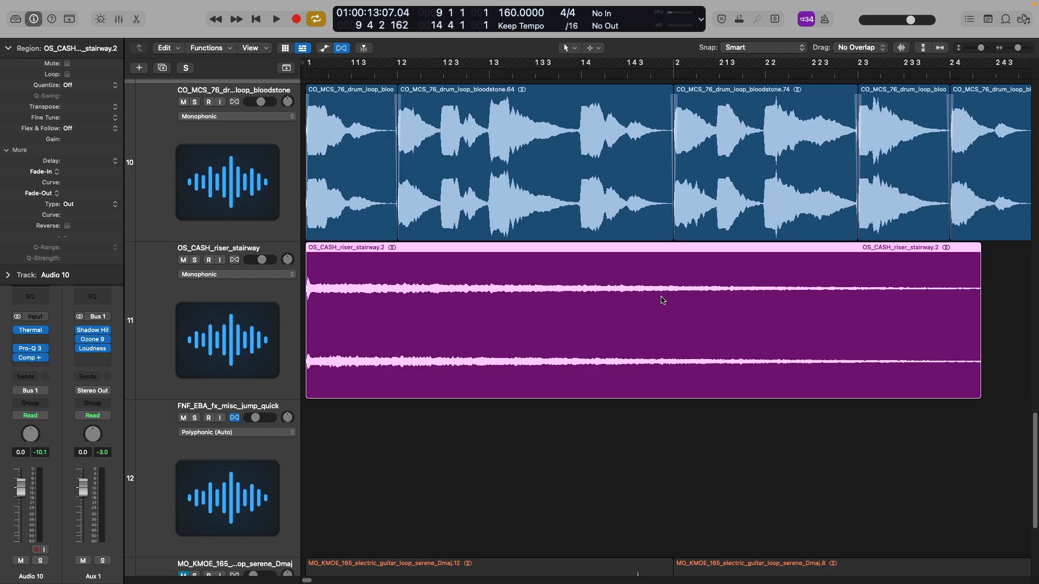
key("alt+Right")
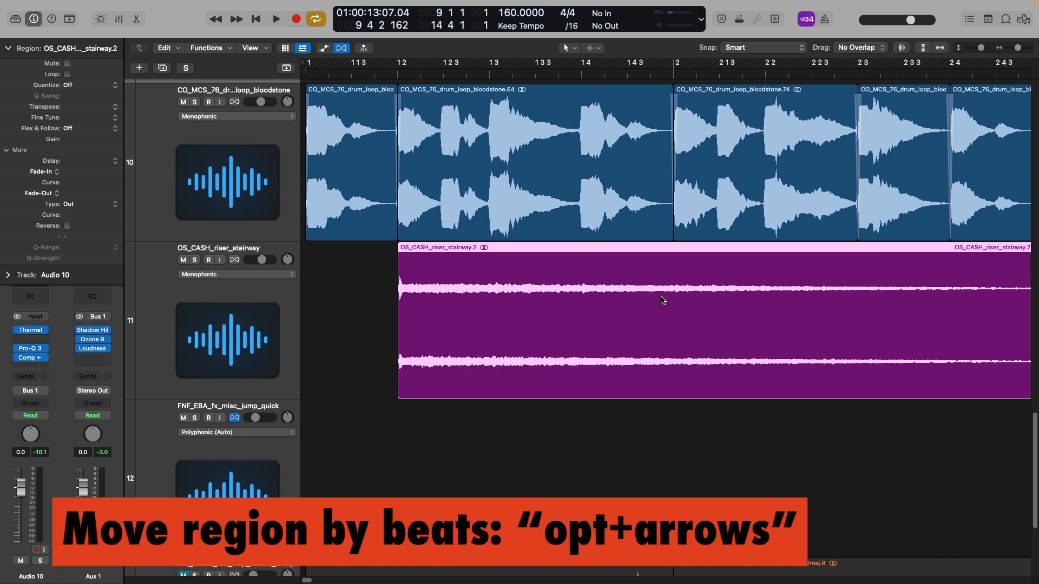
key("alt+Right")
key("alt+Left")
key("alt+Right")
key("alt+Right")
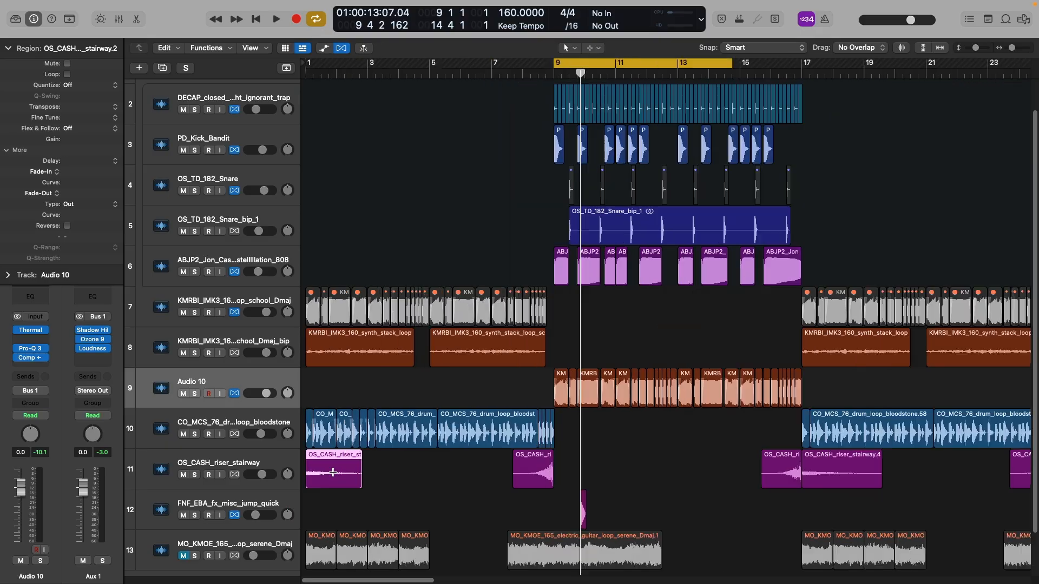
key("super+Left")
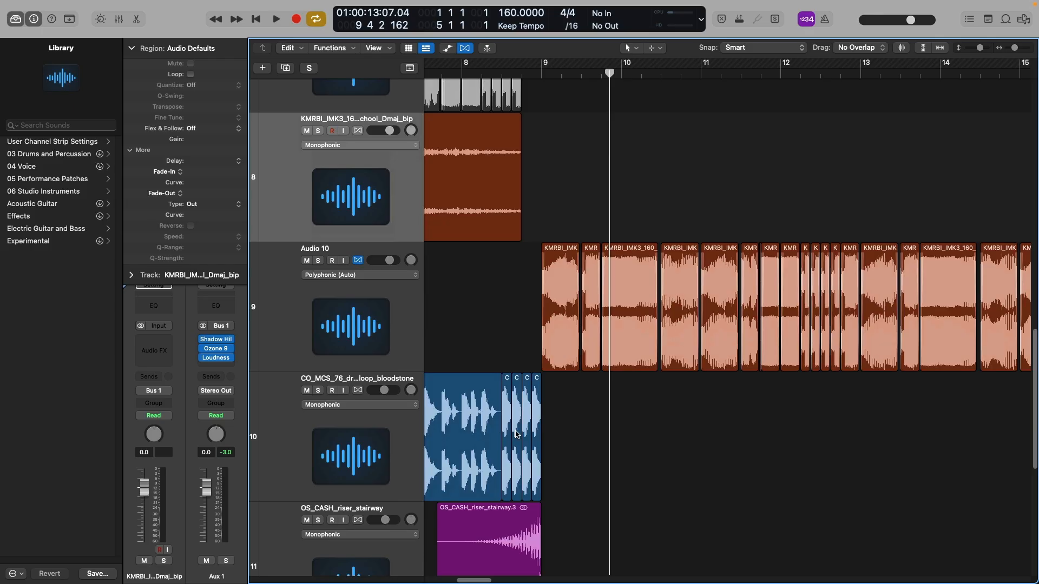
Join the four short drum loop slices just before bar 9 into one region and select the merged region.
left_click_drag(557, 416, 511, 414)
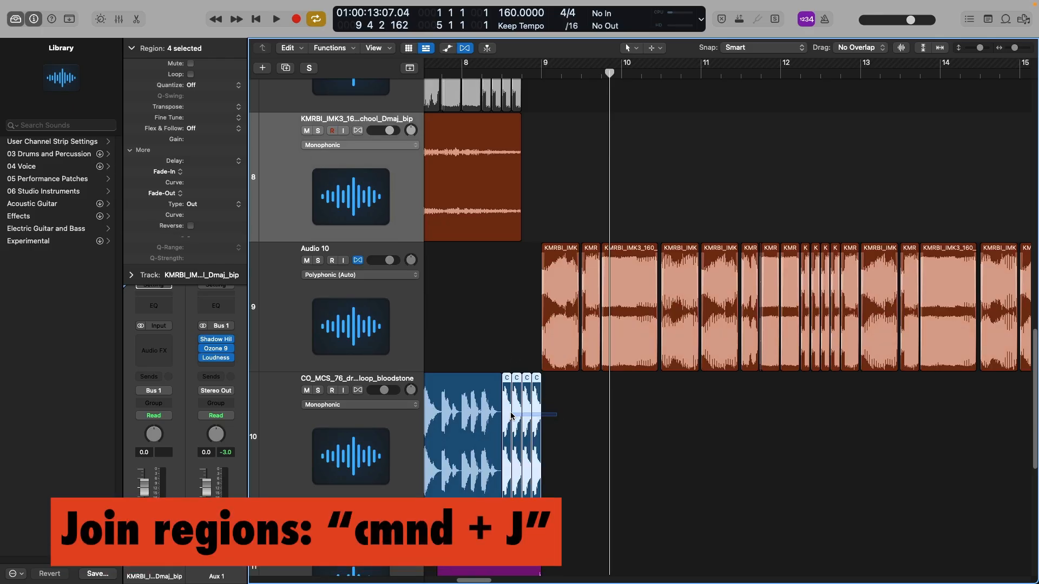
key("super+j")
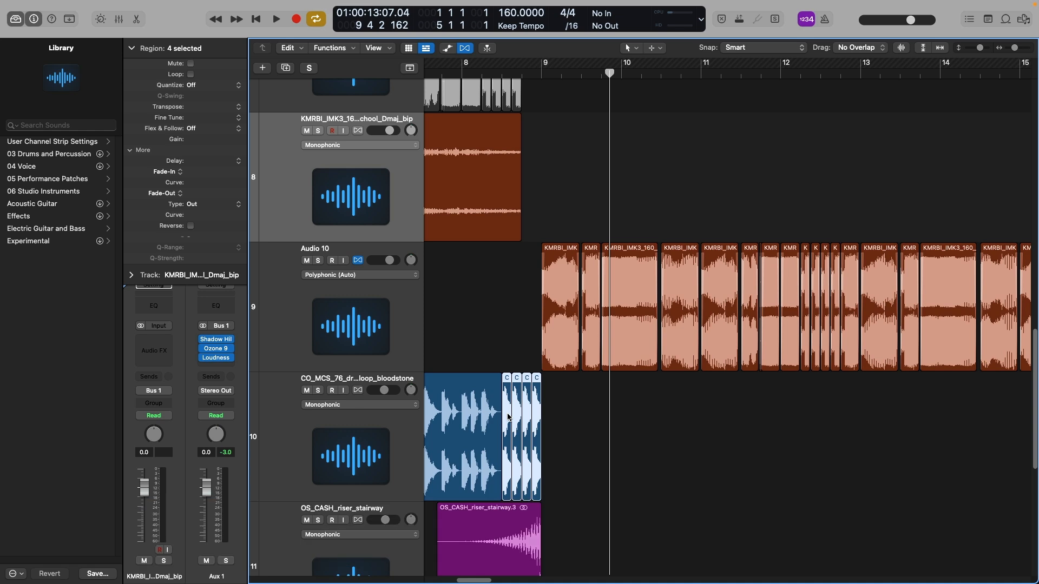
key("super+j")
key("Return")
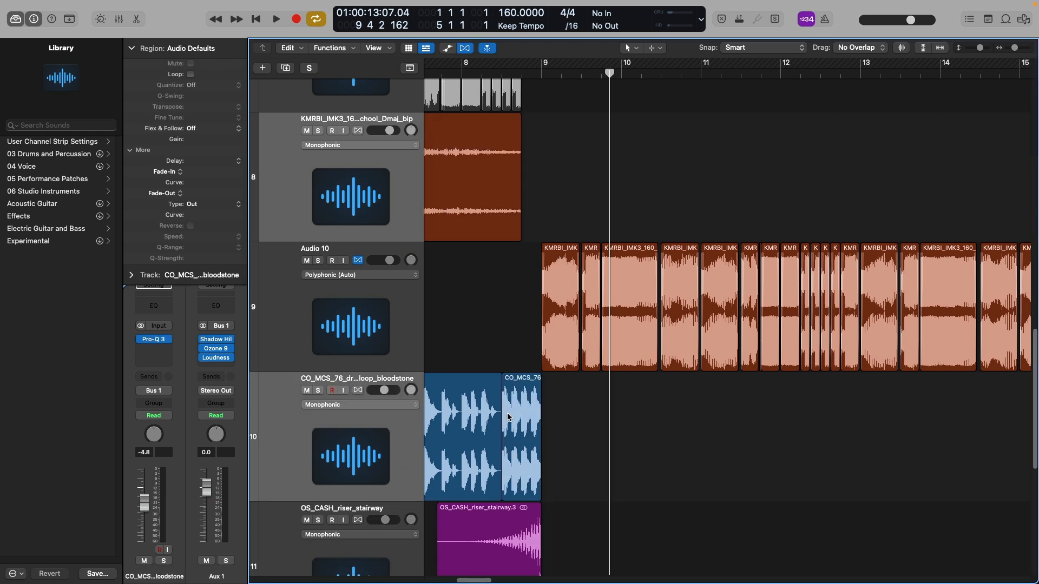
scroll(522, 406, "down", 4)
scroll(522, 403, "up", 8)
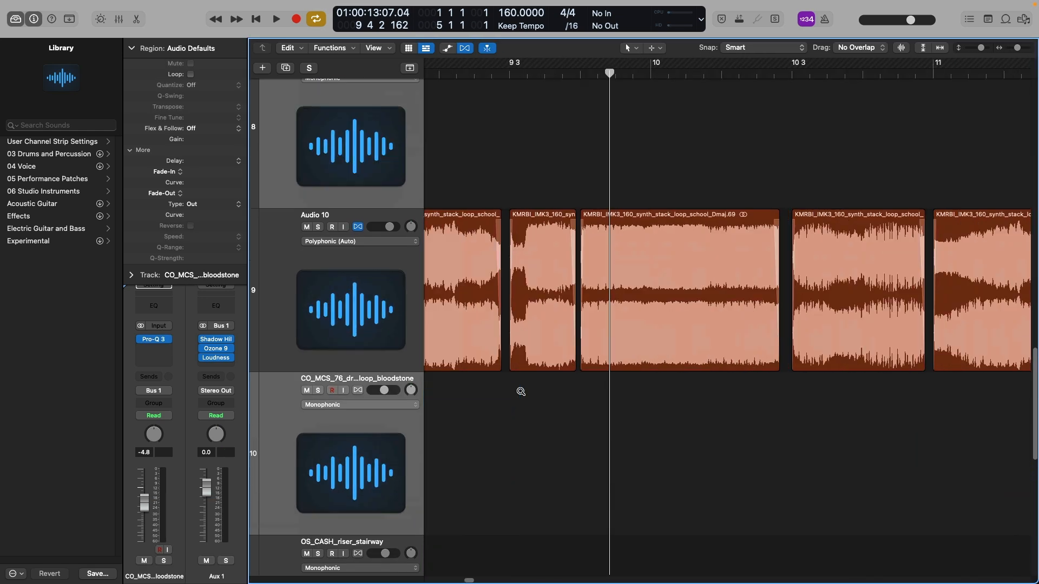
left_click_drag(468, 580, 462, 581)
left_click(642, 479)
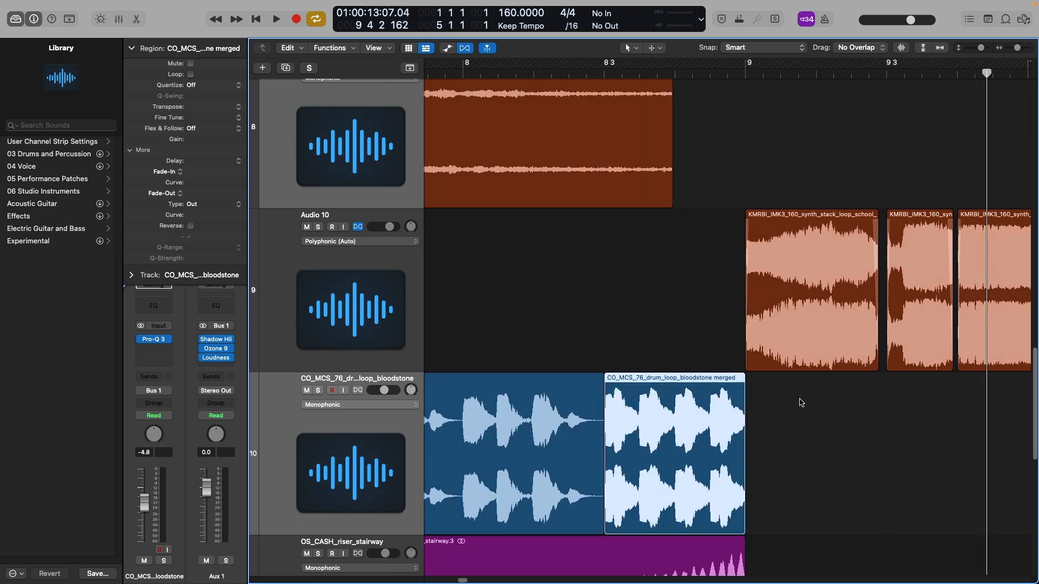
Undo the joining of the four drum loop slices before bar 9.
key("super+z")
scroll(722, 415, "up", 8)
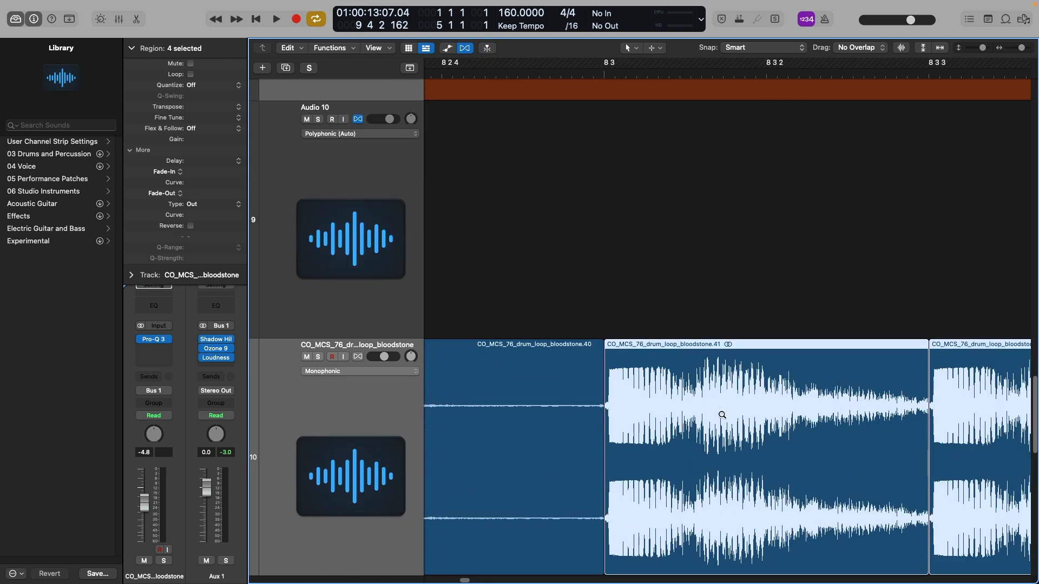
scroll(722, 415, "down", 8)
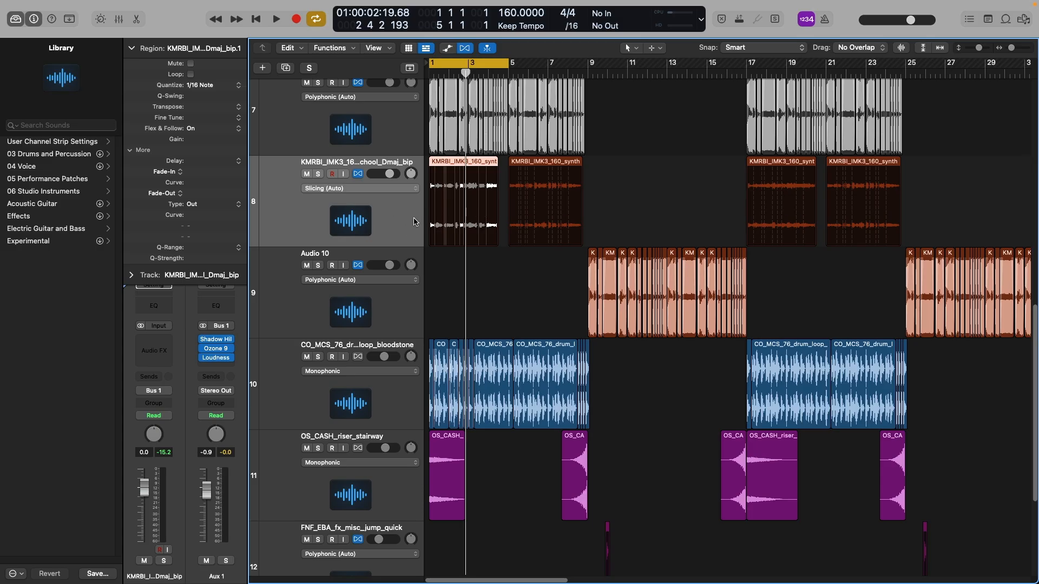
Hide the Library to make room for the start of the synth stack loop tracks.
left_click_drag(477, 214, 425, 133)
left_click_drag(483, 381, 426, 281)
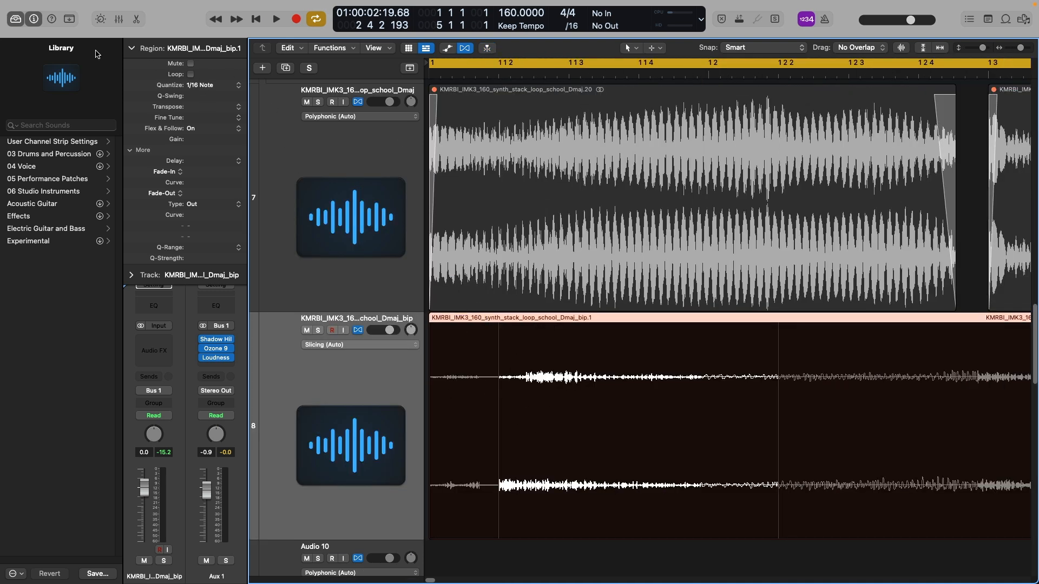
left_click(17, 20)
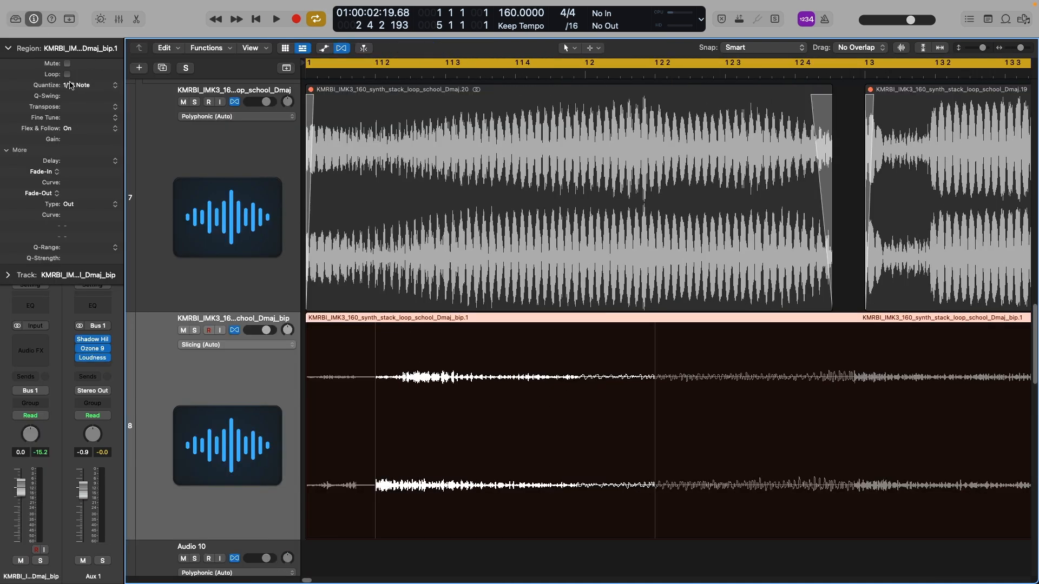
Try the 1/4 Note and 1/8 Note quantize values on the first region of the synth stack loop bip track.
left_click(76, 87)
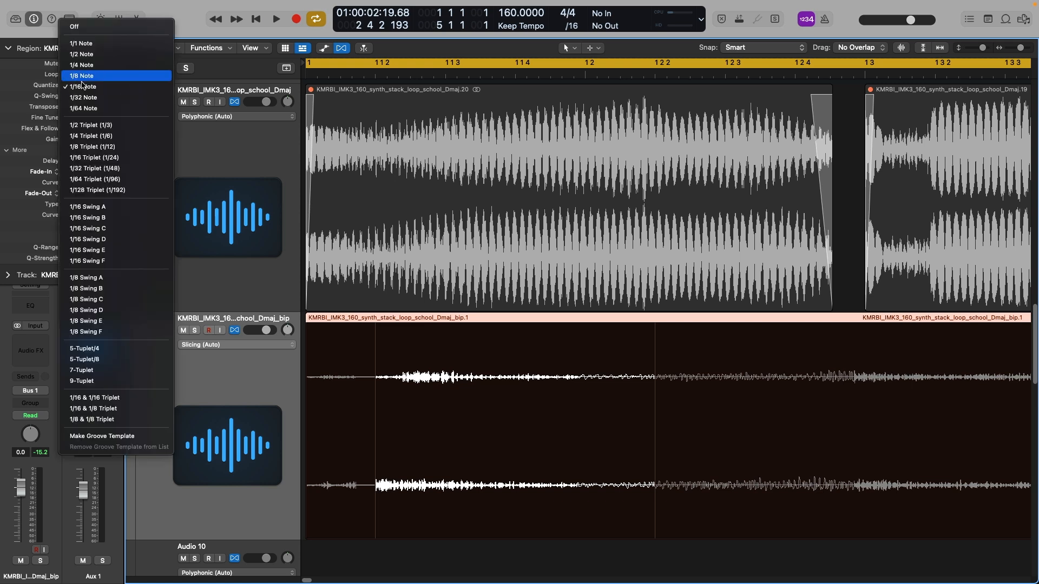
left_click(33, 90)
left_click(81, 86)
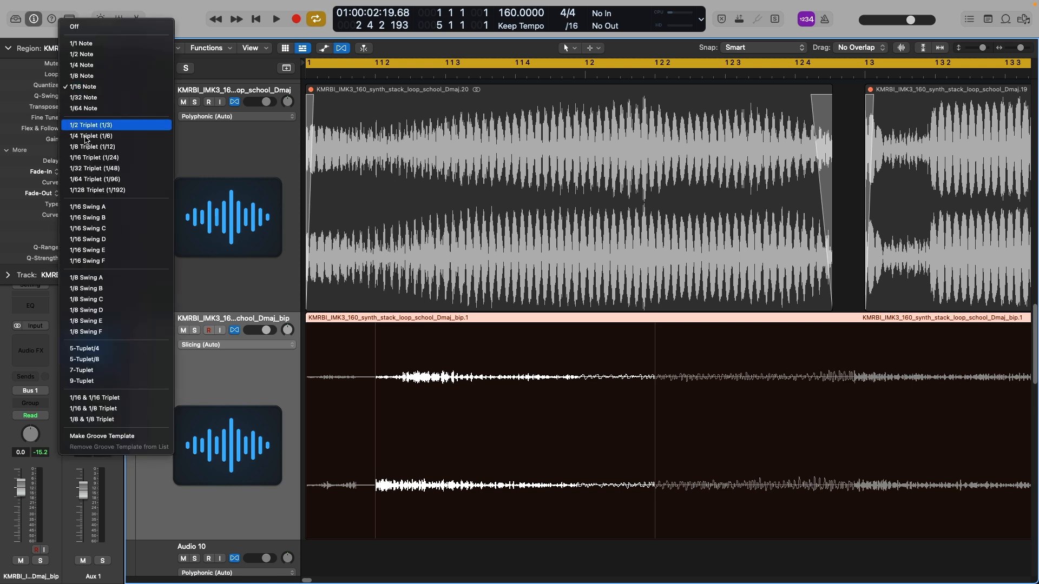
left_click(81, 85)
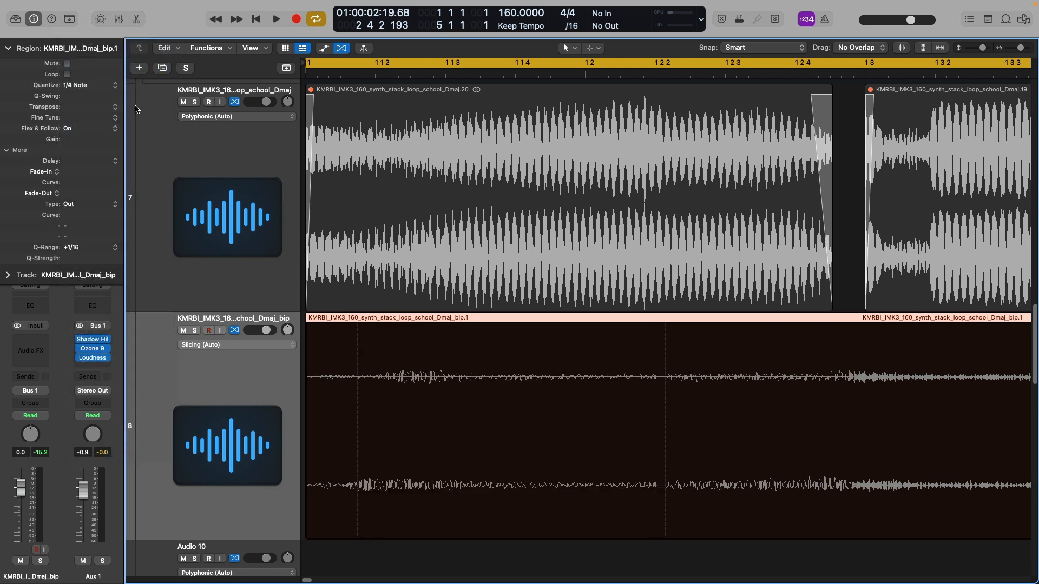
left_click(78, 85)
left_click(81, 96)
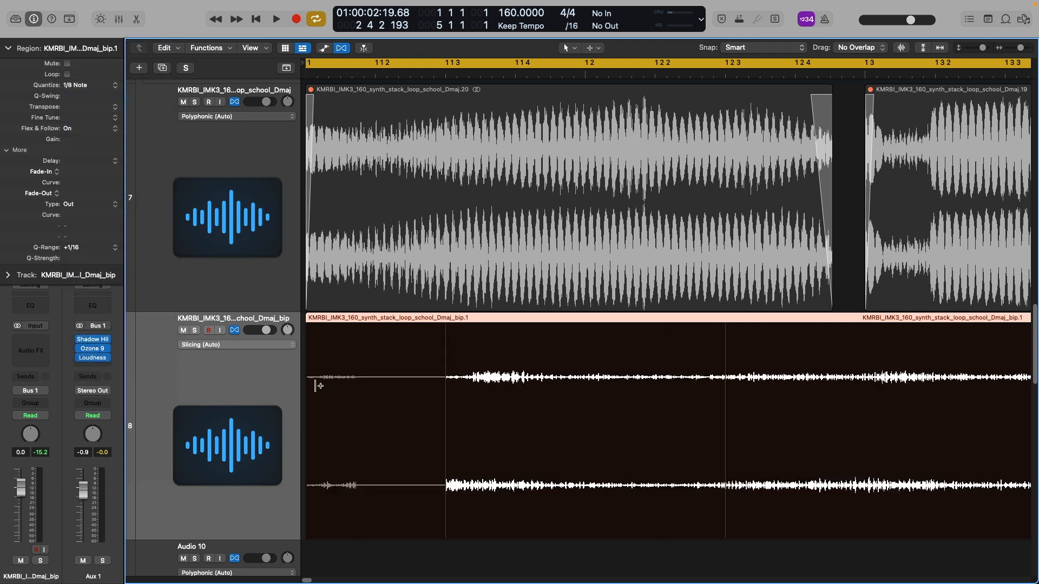
left_click(248, 405)
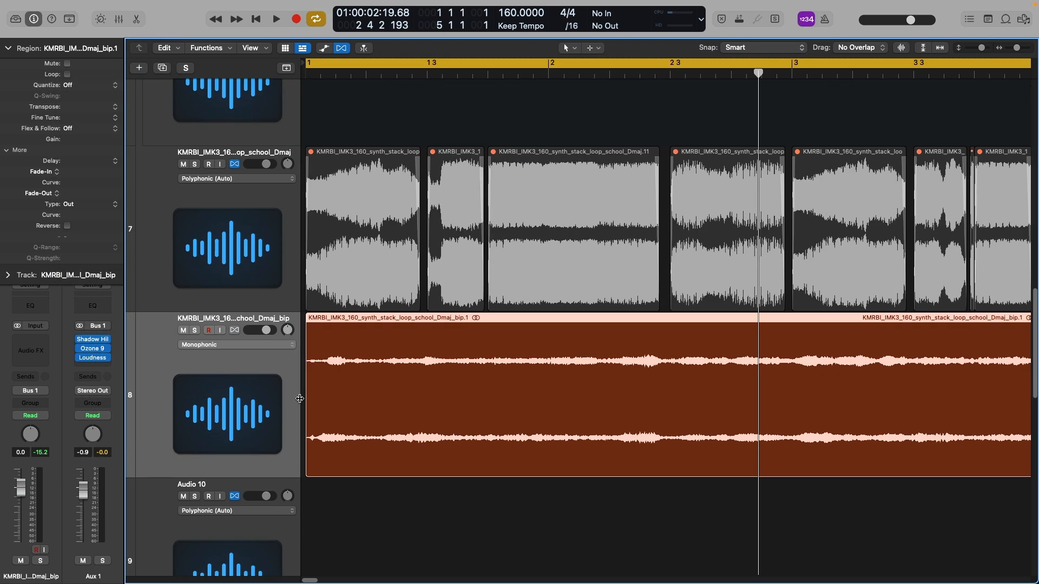
scroll(353, 363, "down", 6)
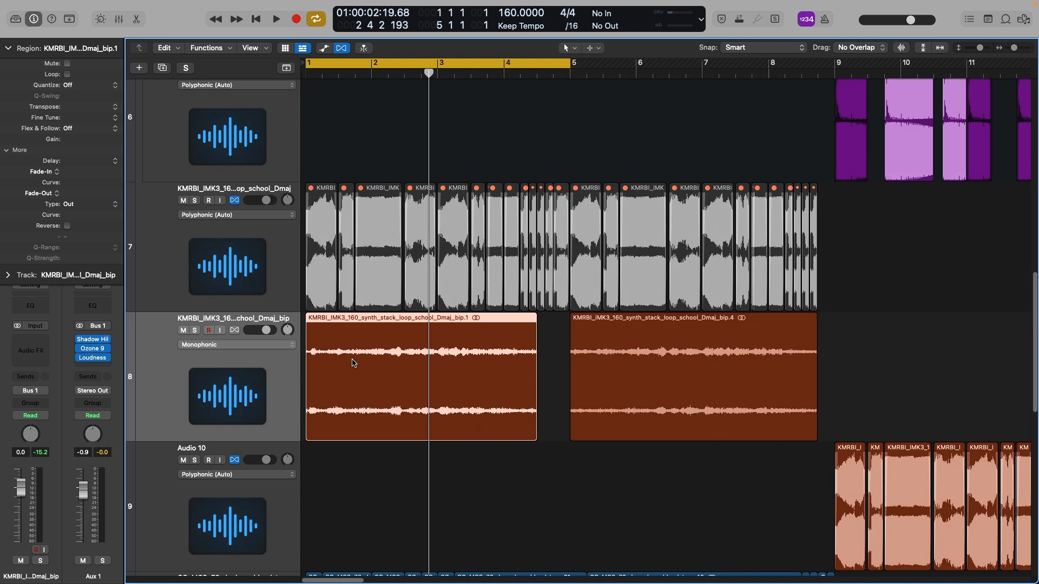
Set the Flex mode of the synth stack loop bip track to Polyphonic (Auto) and transpose its first region upward.
left_click(237, 344)
left_click(234, 363)
key("alt+Up")
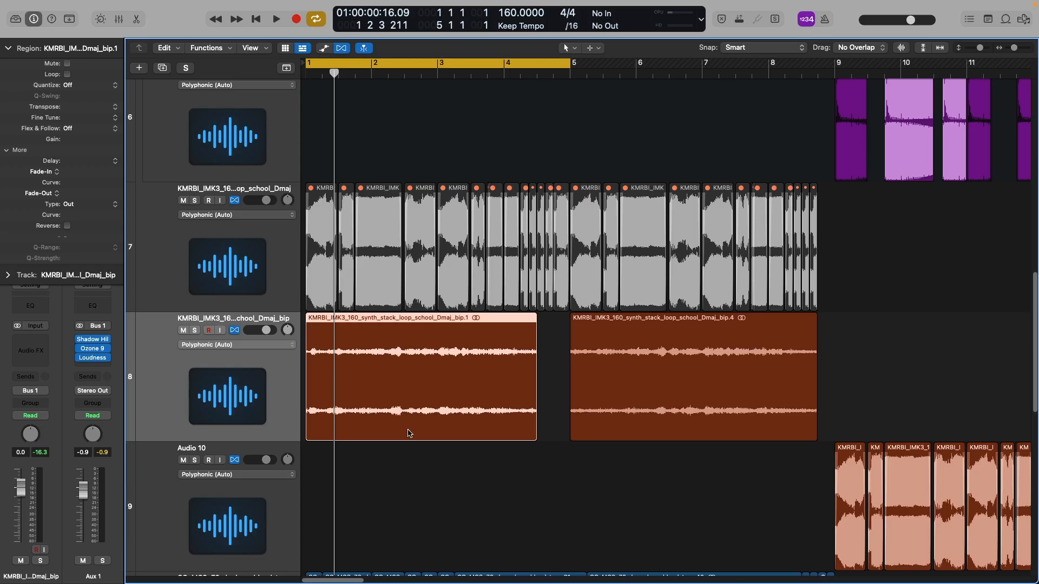
key("alt+Up")
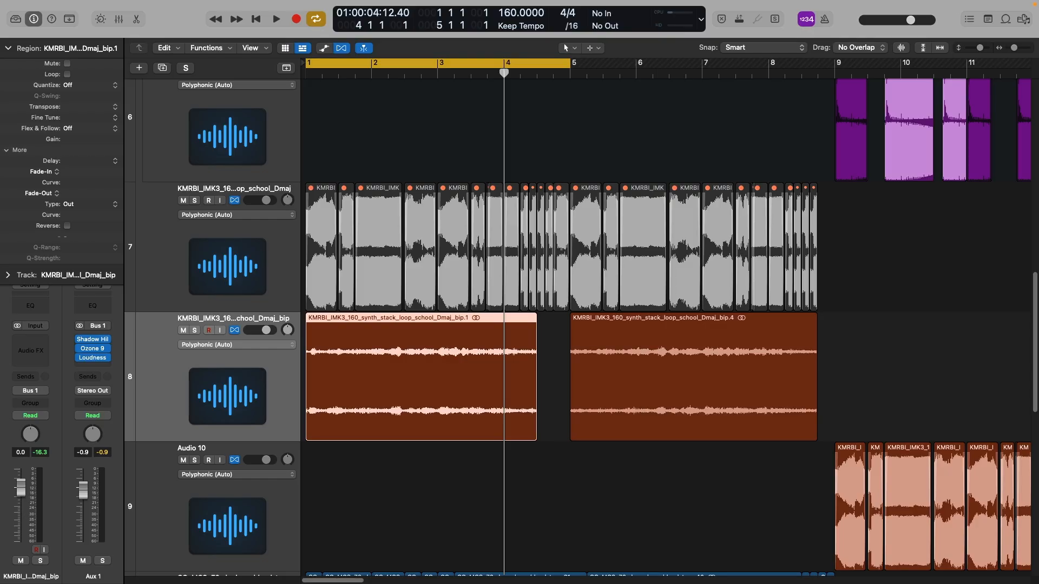
Show track automation, check the automation parameters offered for the synth stack loop bip track, and select the synth stack track above it.
key("a")
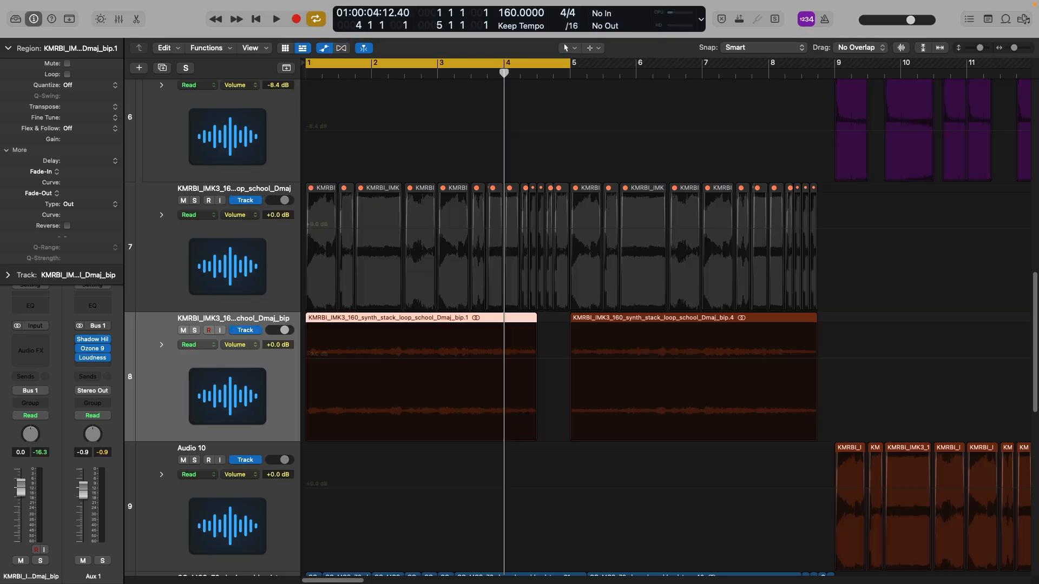
left_click(253, 344)
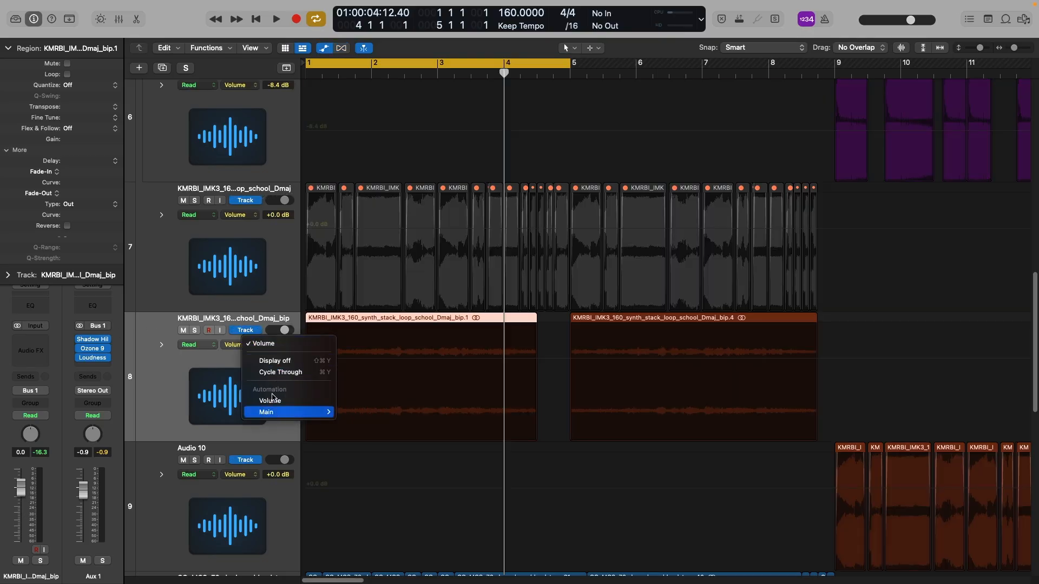
left_click(198, 408)
left_click(201, 306)
scroll(196, 267, "up", 10)
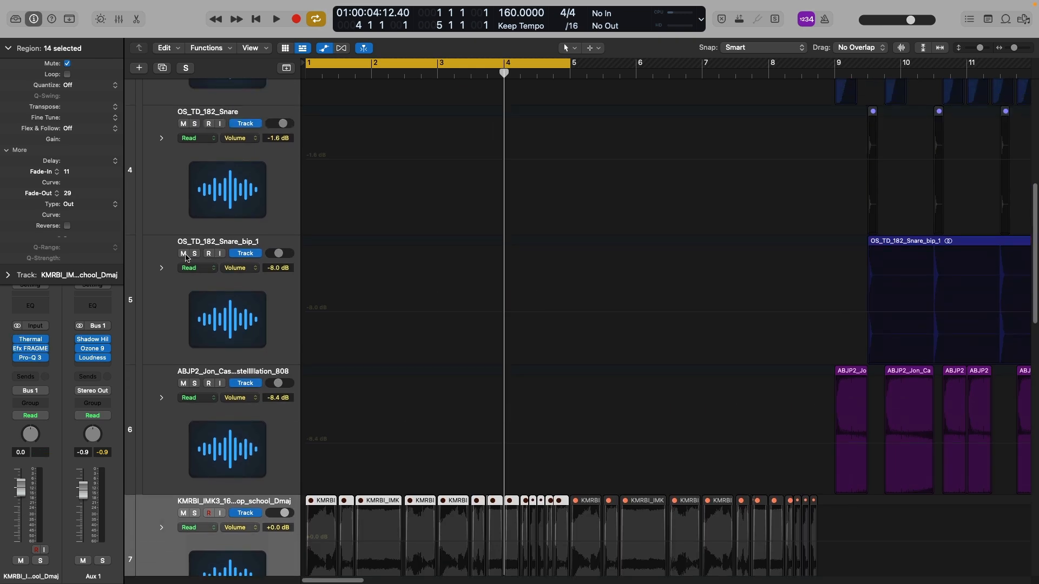
Examine the automation parameters offered for the closed hi-hat track, including the band parameters of its Pro-Q 3 plug-in.
left_click(196, 267)
scroll(192, 248, "down", 3)
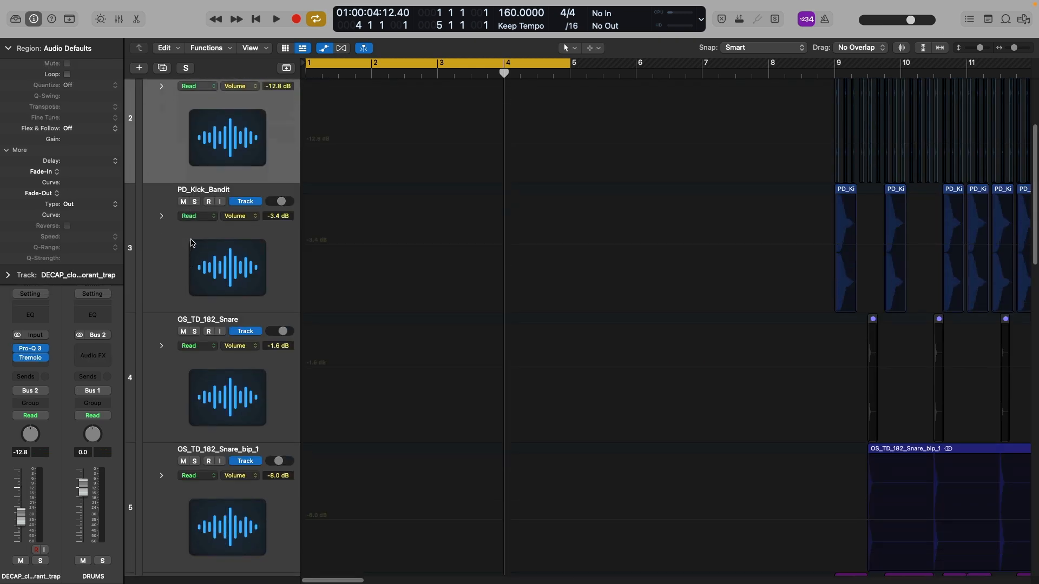
scroll(215, 249, "up", 2)
left_click(238, 139)
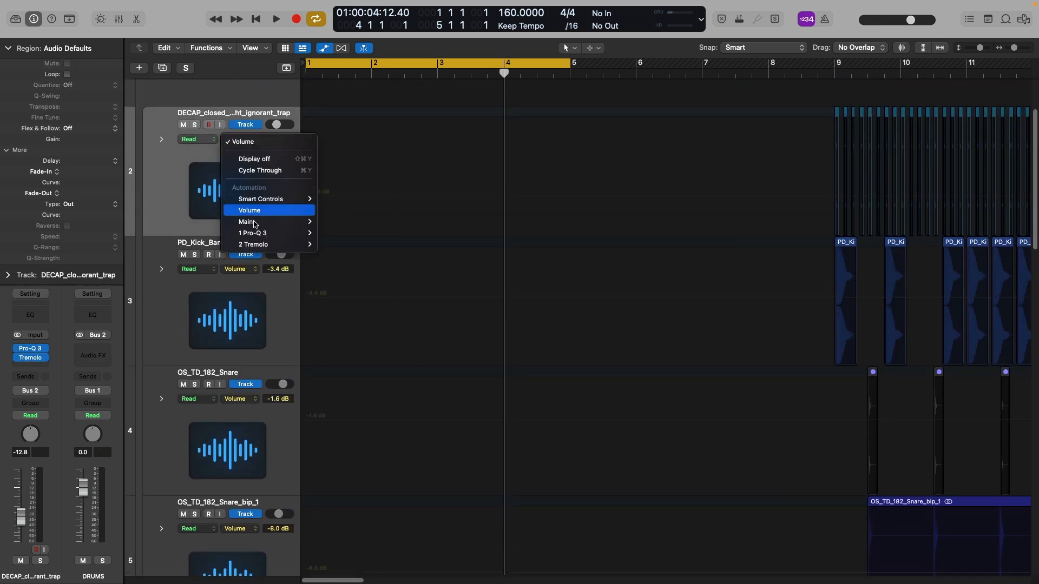
mouse_move(256, 235)
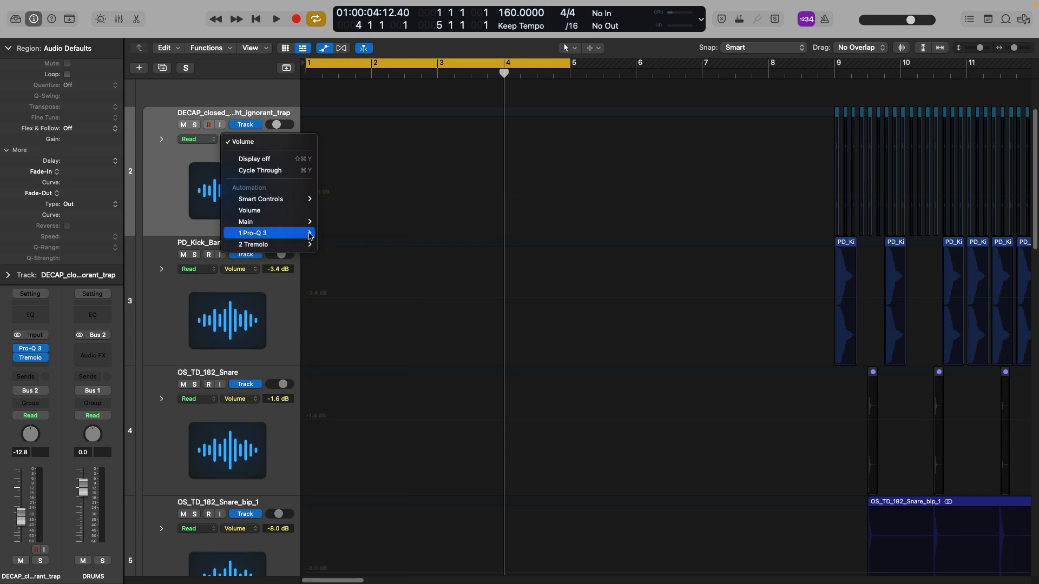
mouse_move(311, 233)
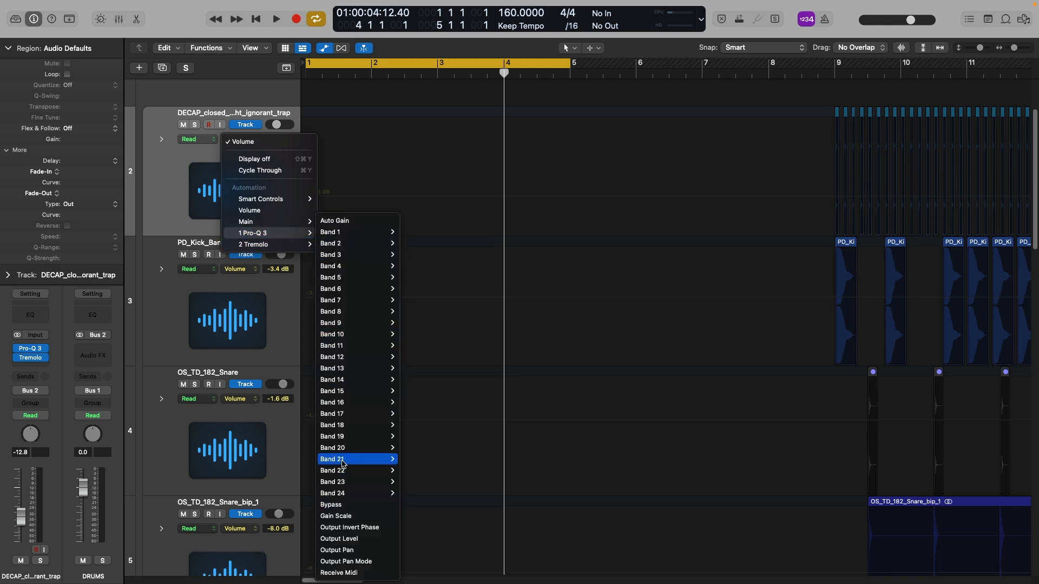
mouse_move(348, 338)
left_click(224, 320)
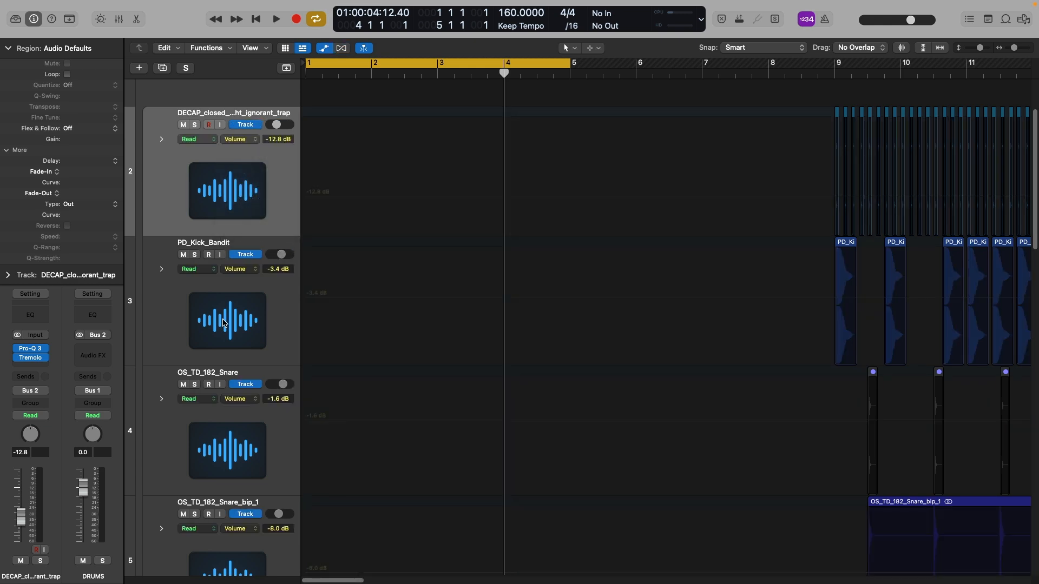
Show the Flex controls instead of track automation, fit the whole arrangement in view, and deselect the synth stack loop region.
key("super+f")
left_click(338, 299, "ctrl+alt")
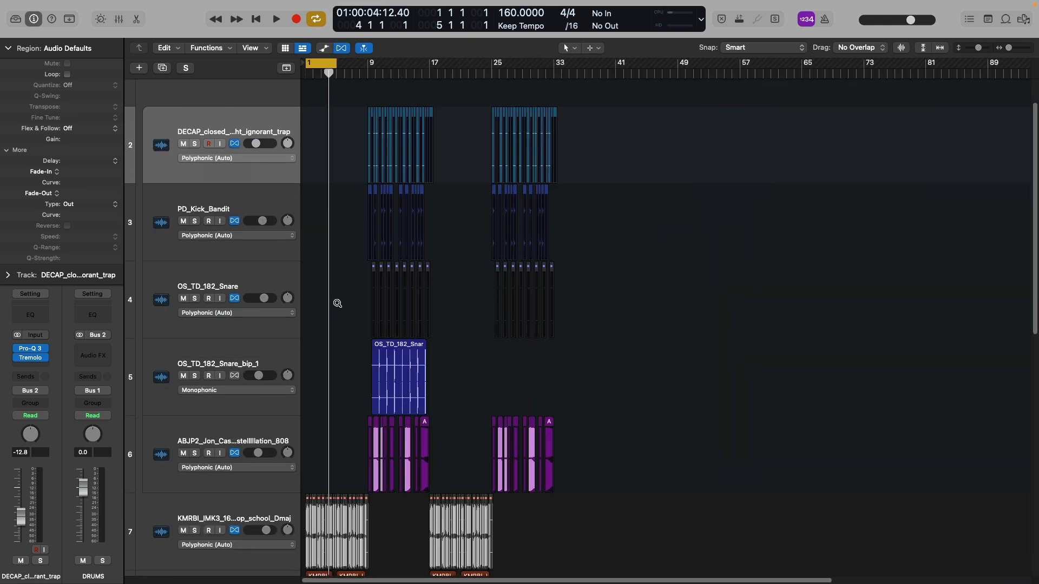
key("z")
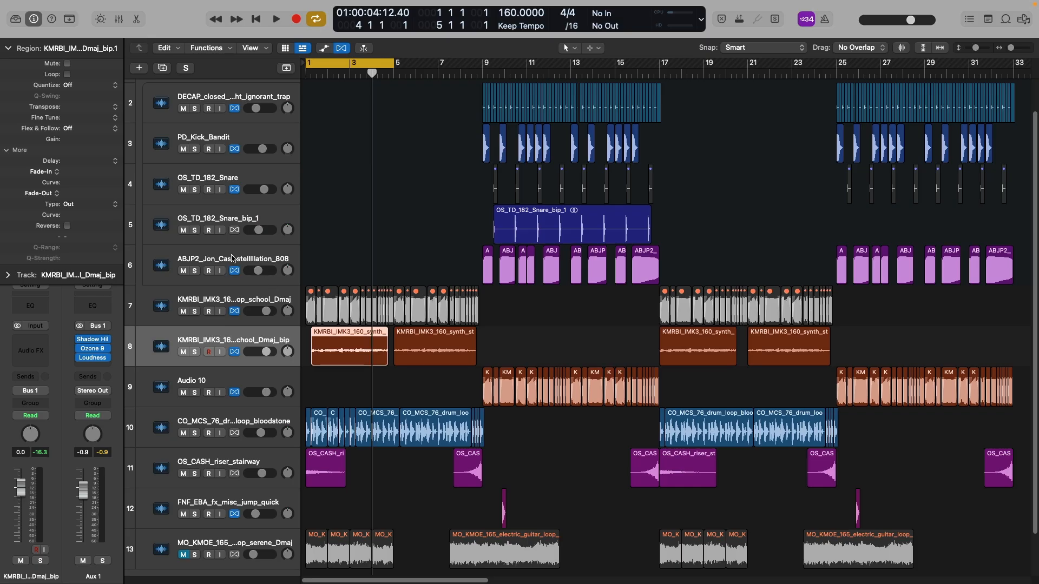
left_click(371, 262)
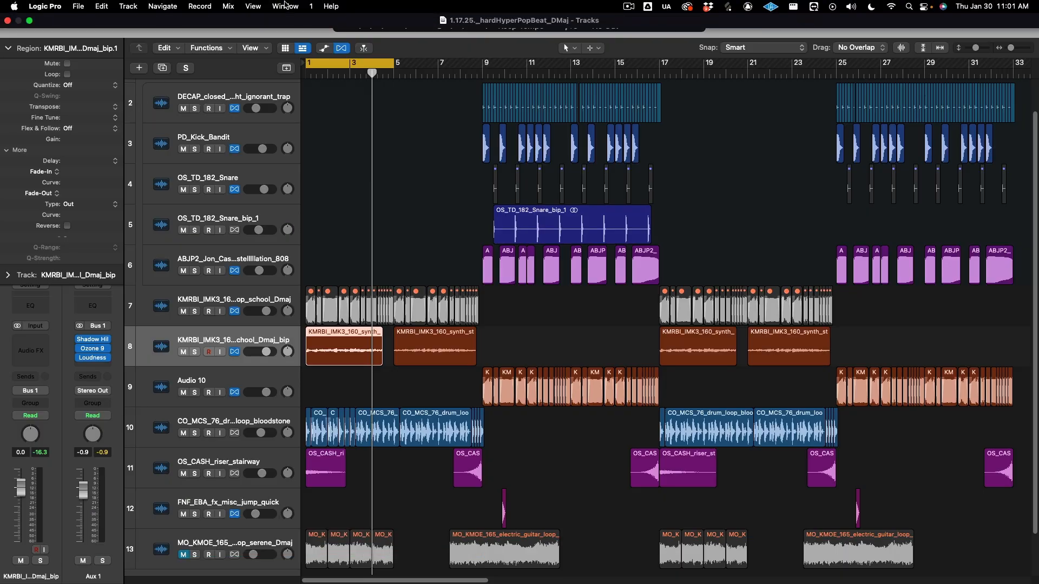
left_click(368, 187)
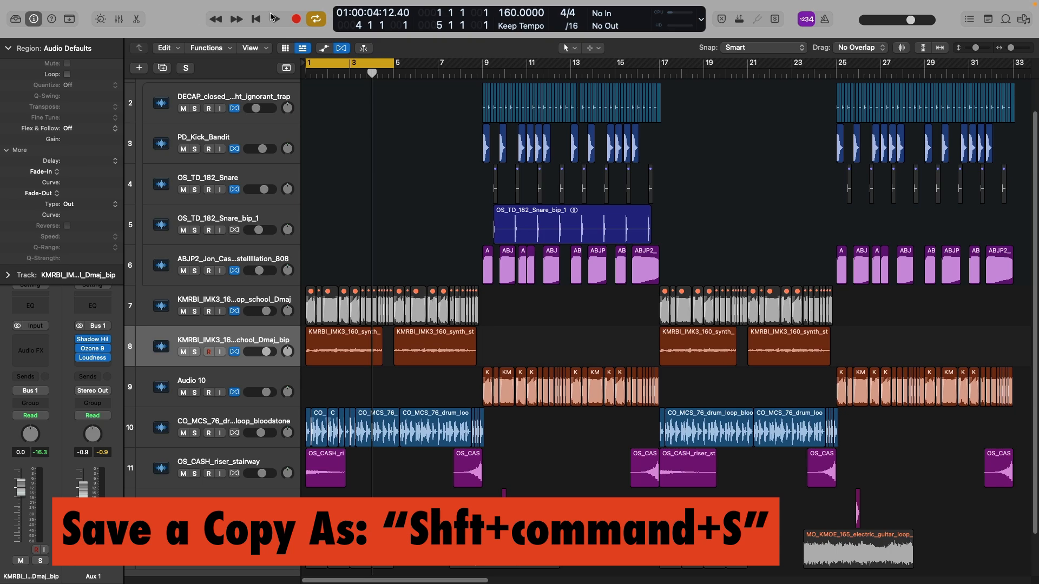
Save the project as 1.17.25._hardHyperPopBeat_DMaj in its project folder, replacing the existing file.
key("super+shift+s")
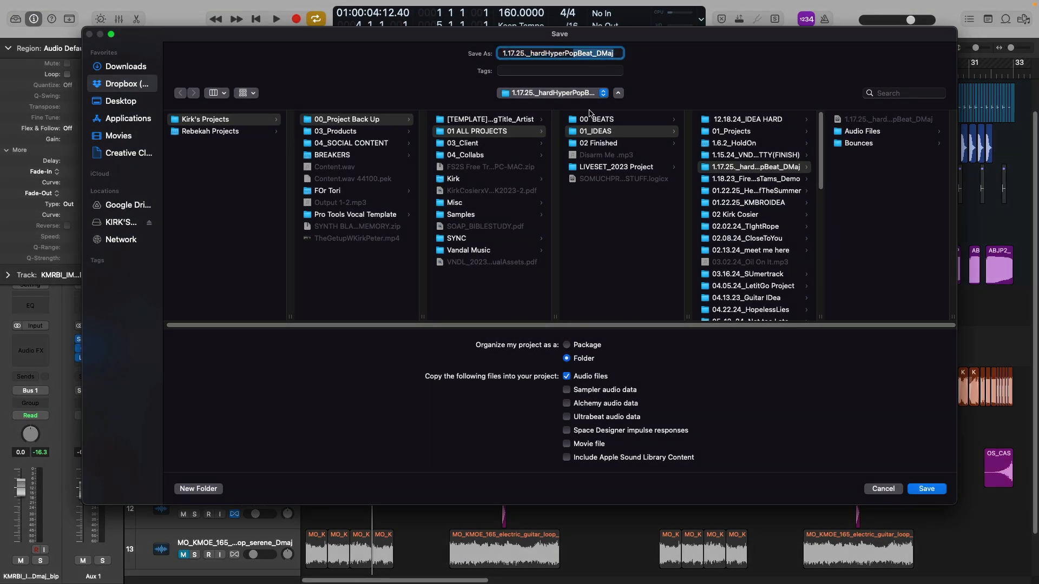
left_click(928, 490)
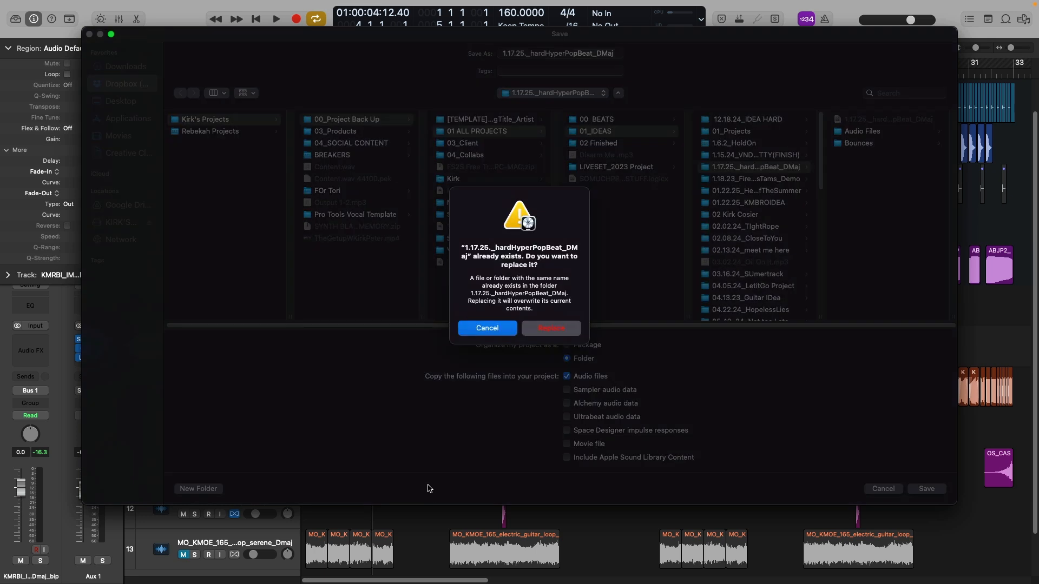
left_click(533, 330)
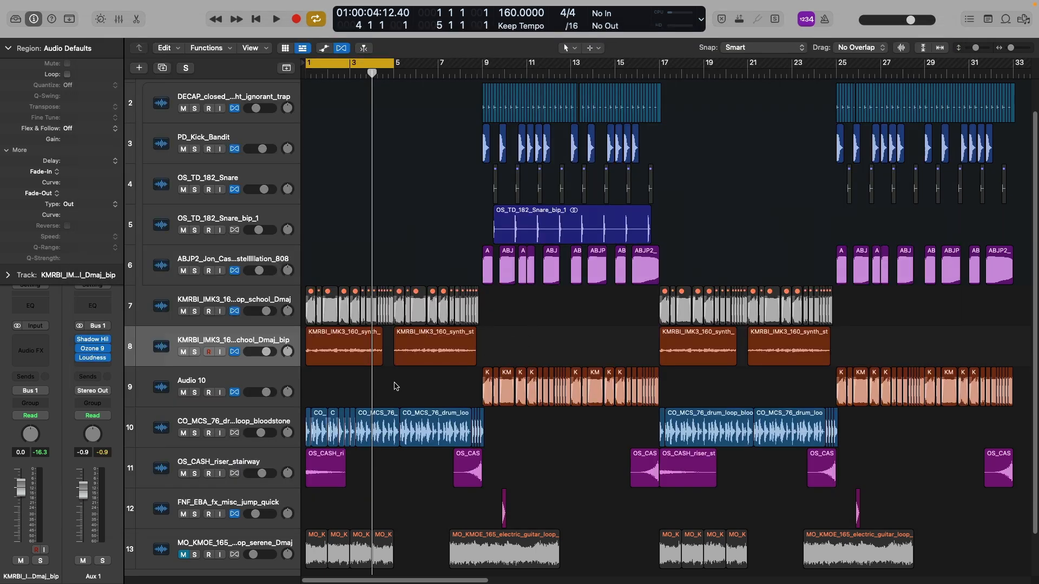
Save a new version of the project as 1.17.25._hardHyperPopBeat_DMaj_V2, and start another Save As.
key("super+shift+s")
key("super+shift+s")
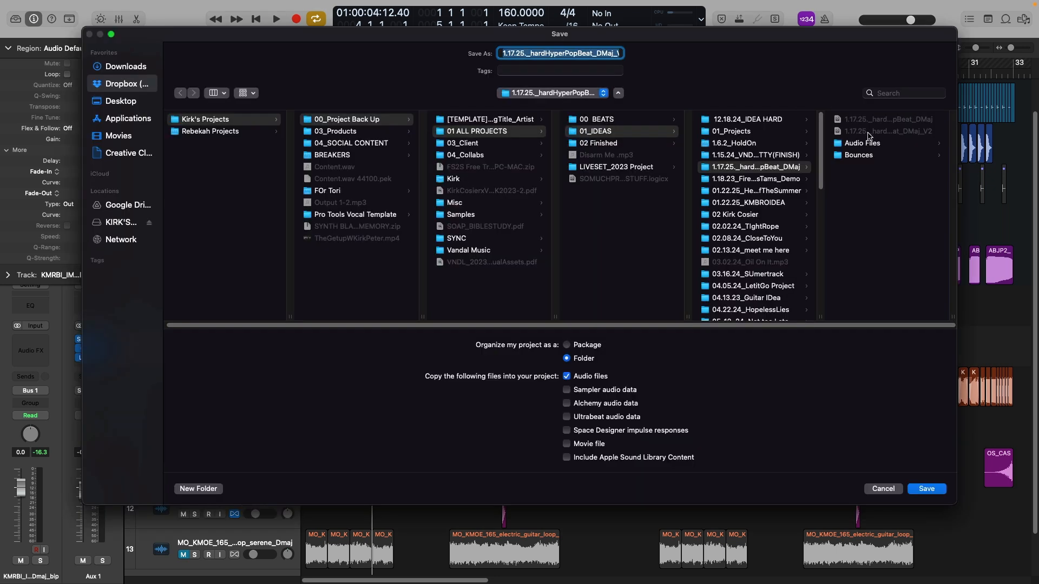